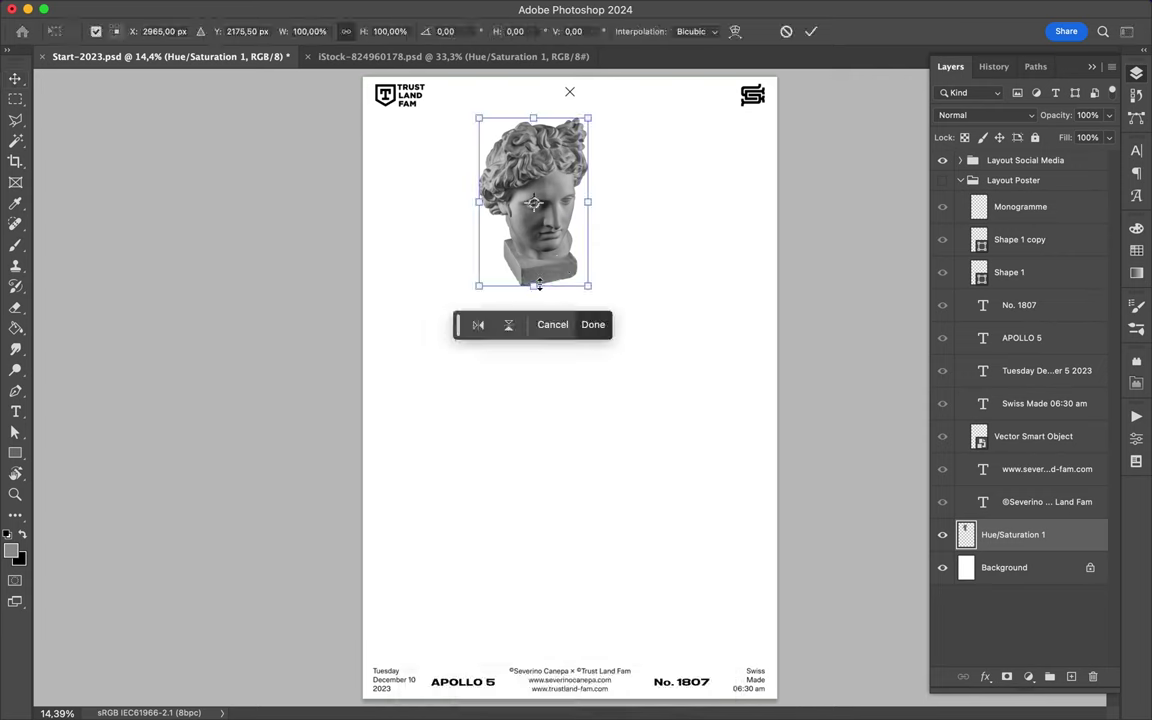
Step: Scale the statue up, shift it left, and select the Hue/Saturation 1 layer
drag(597, 309, 548, 265)
key(Return)
click(960, 180)
click(990, 208)
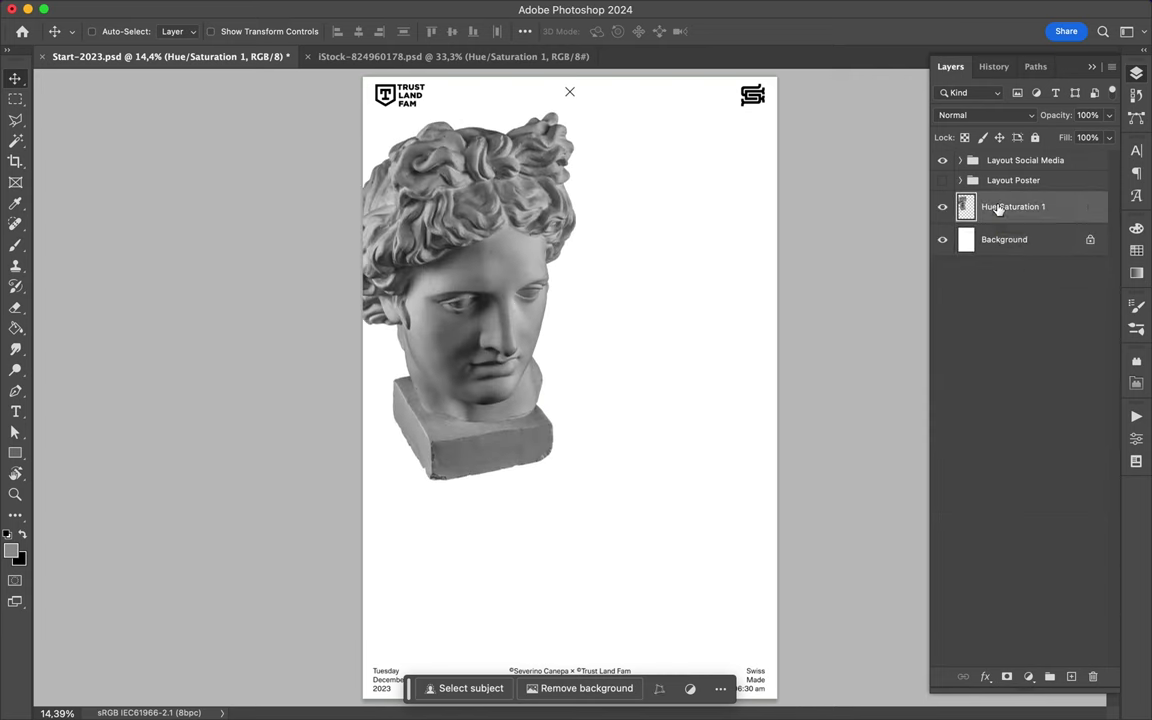
Step: Add a W text layer, enlarge it and move it to the lower poster
key(t)
click(612, 313)
text(W)
key(ctrl+Return)
key(ctrl+t)
drag(627, 329, 625, 406)
key(Return)
key(v)
drag(600, 300, 436, 485)
Step: Give the W a Compressed style and enlarge and tilt it to about 178%
click(1080, 174)
scroll(1036, 300, down, 10)
click(1041, 190)
key(ctrl+t)
drag(507, 468, 547, 441)
key(Return)
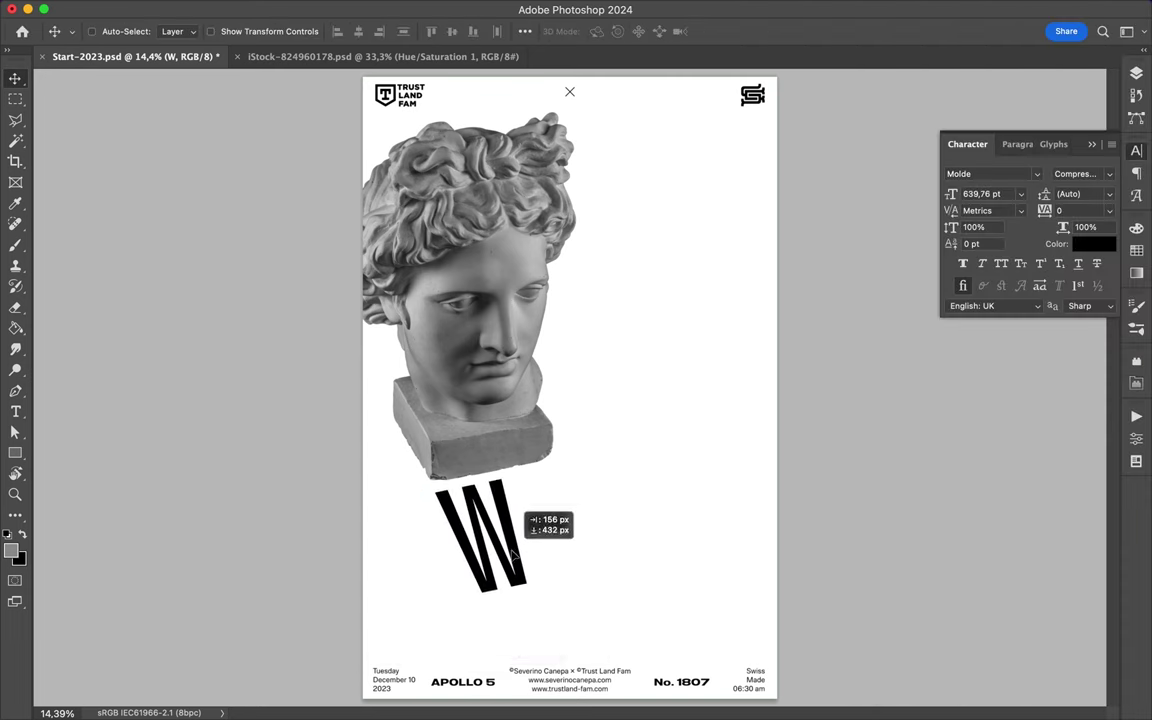
Step: Duplicate the W beside it as an H in a heavier Compressed weight
drag(475, 515, 560, 500)
key(t)
double_click(560, 505)
text(H)
key(ctrl+Return)
click(1080, 174)
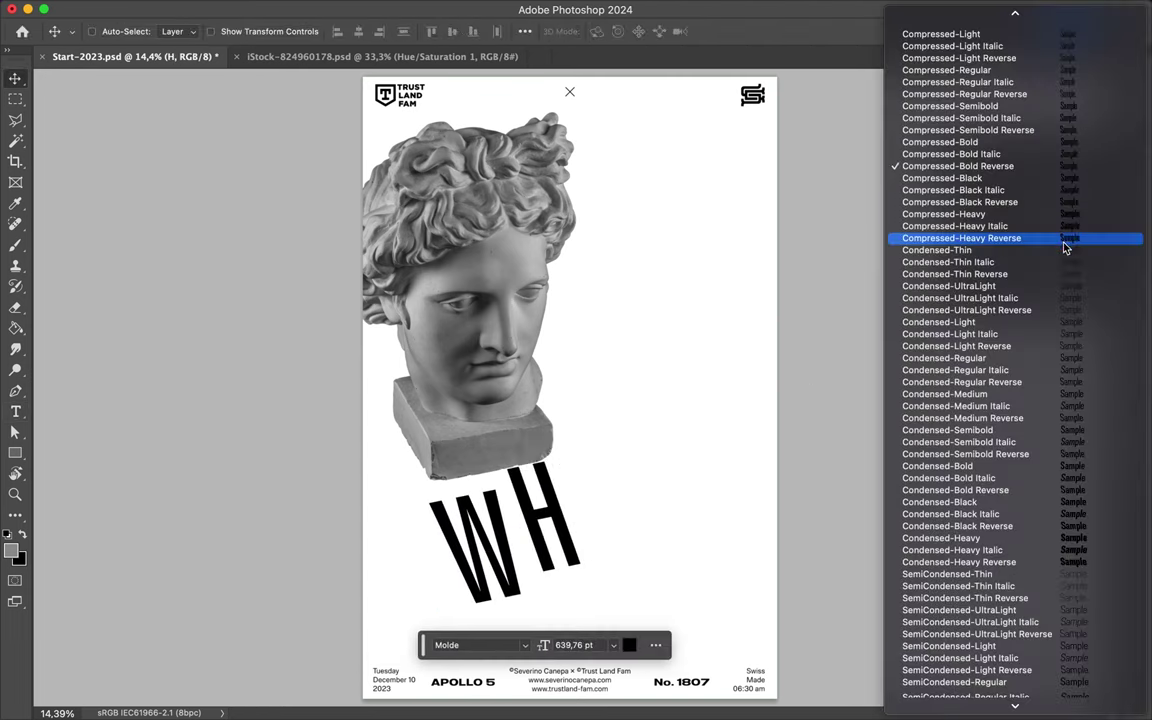
click(1067, 227)
Step: Enlarge the H to about 170%
key(ctrl+t)
mouse_move(553, 514)
mouse_down()
mouse_move(610, 440)
mouse_move(591, 495)
mouse_up()
key(Return)
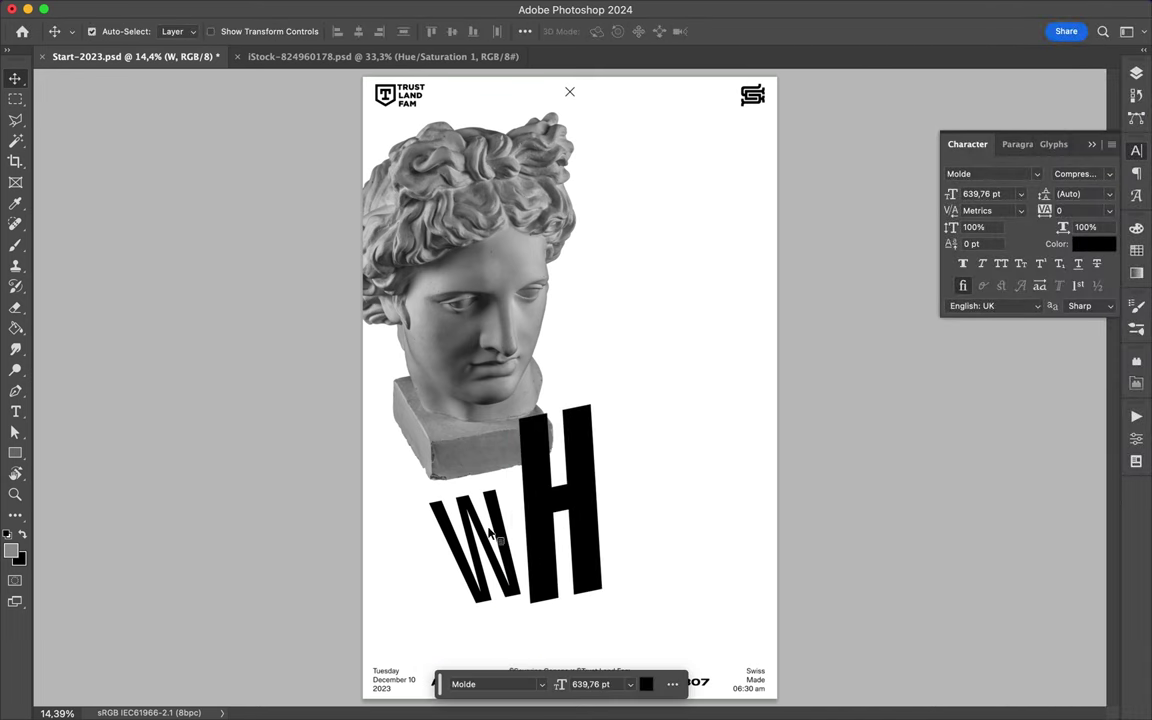
Step: Try different Compressed weights for the H, settling on a Compressed style
click(1108, 175)
click(1057, 226)
click(1108, 175)
click(1111, 177)
click(1100, 175)
click(1098, 98)
click(1108, 175)
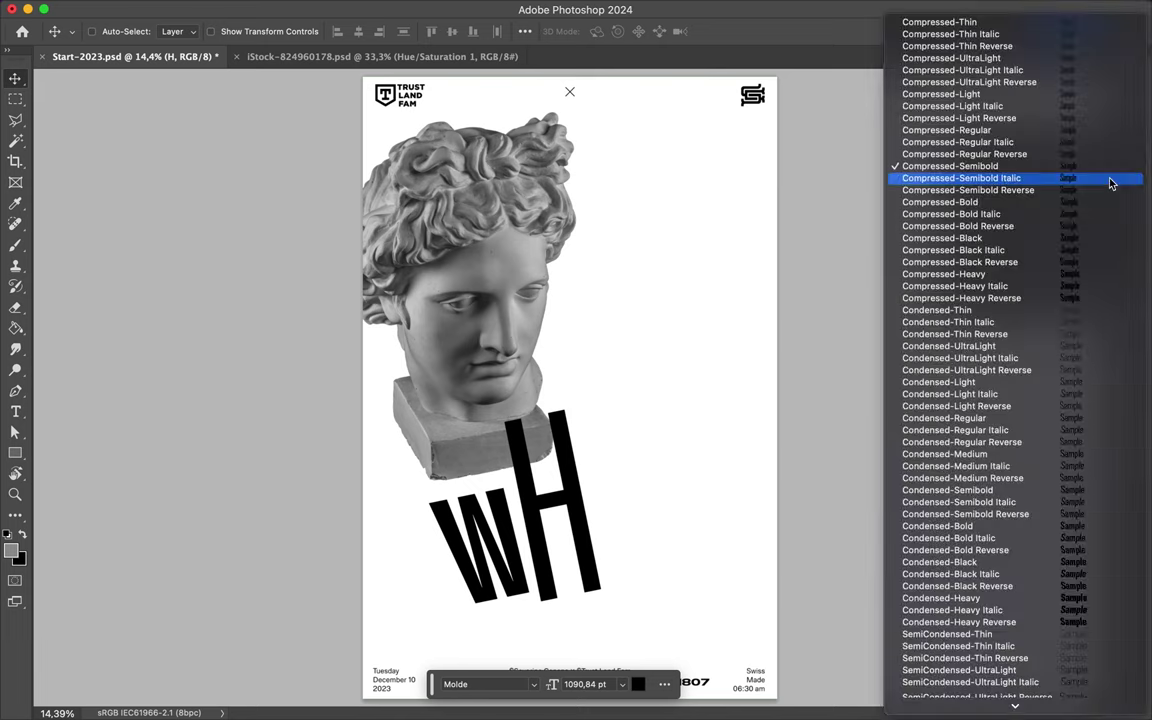
click(1111, 180)
Step: Make an offset copy of the H as an A in a wide Expanded style
drag(502, 455, 577, 375)
double_click(612, 420)
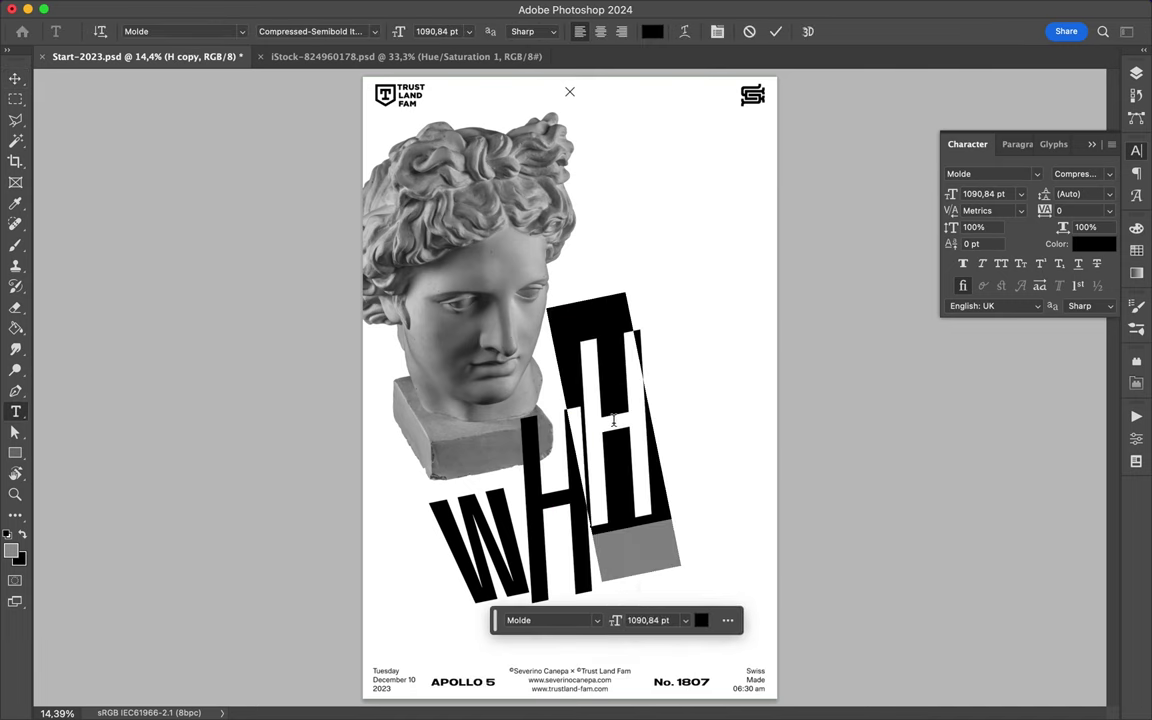
text(A)
key(ctrl+Return)
click(1108, 175)
click(997, 567)
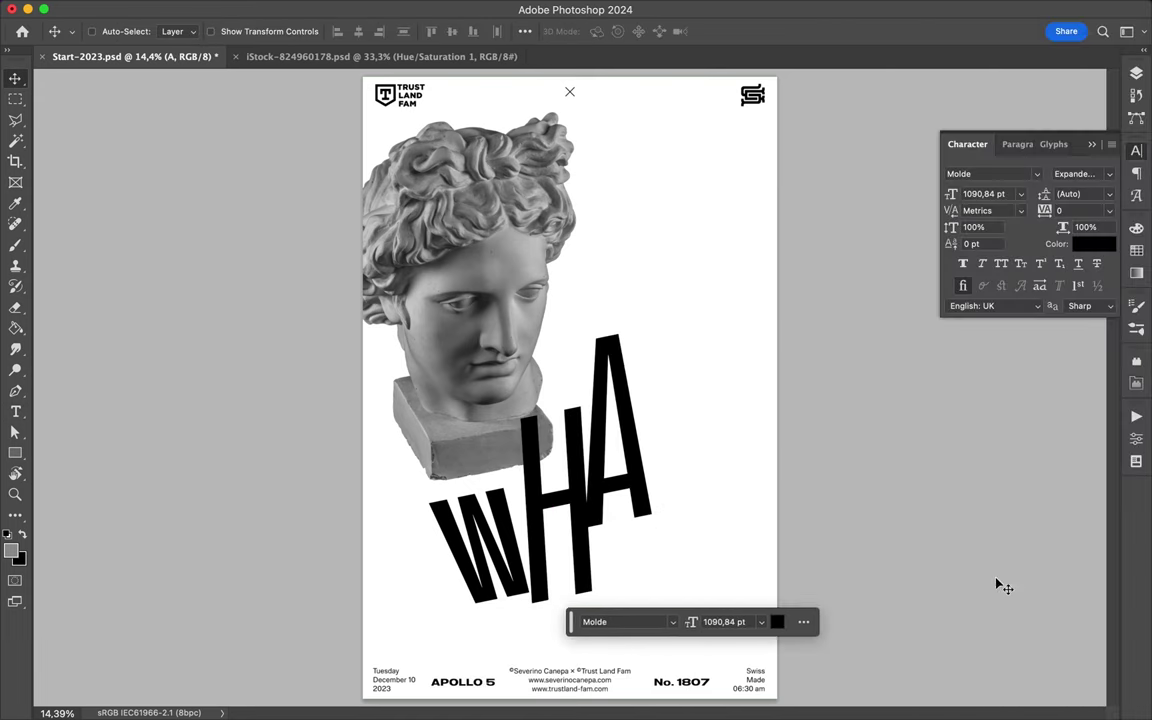
Step: Move the H beside the W, lower the A and shrink it to 938.67 pt
click(508, 525)
drag(508, 525, 484, 550)
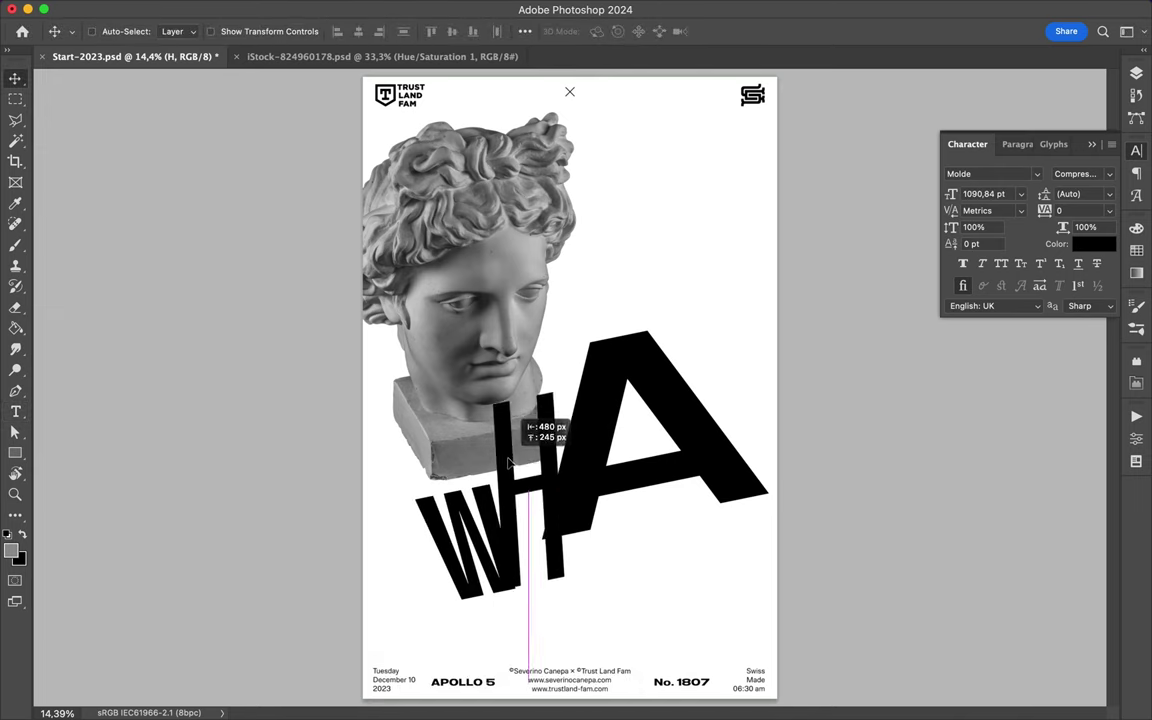
ctrl+click(605, 443)
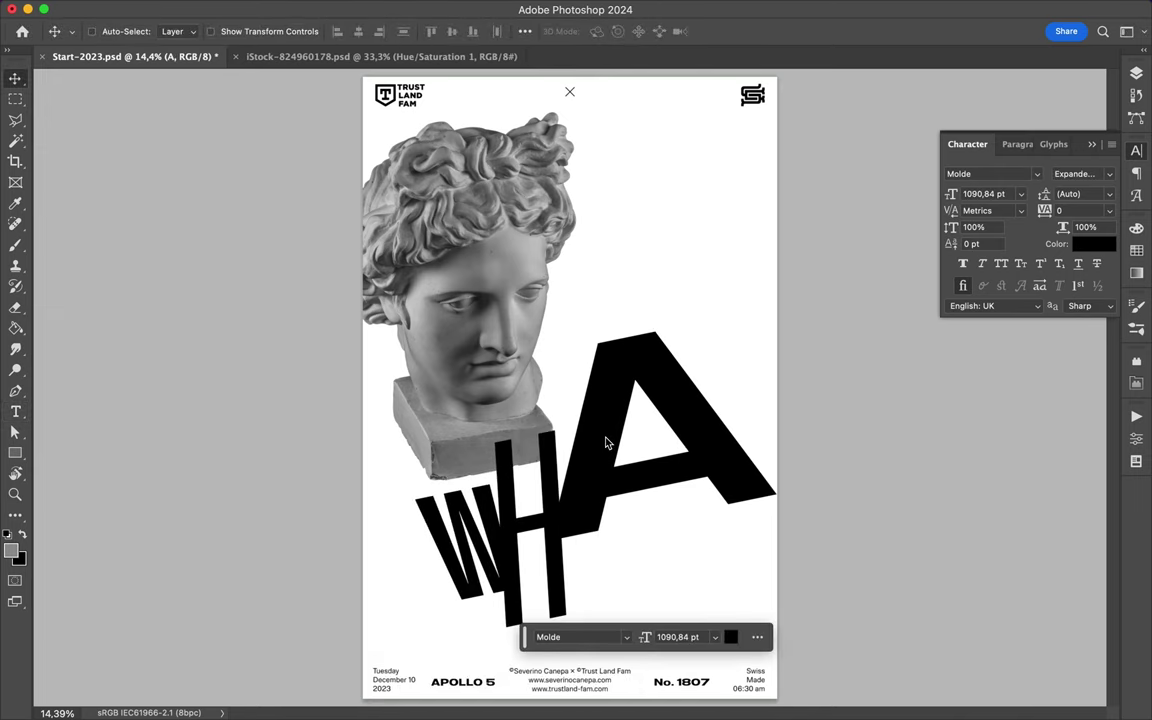
drag(608, 455, 620, 420)
key(ctrl+t)
drag(743, 432, 700, 432)
key(Return)
Step: Give the T a SemiExpanded-Light style and enlarge it to 1392.55 pt
drag(640, 400, 690, 380)
key(ctrl+z)
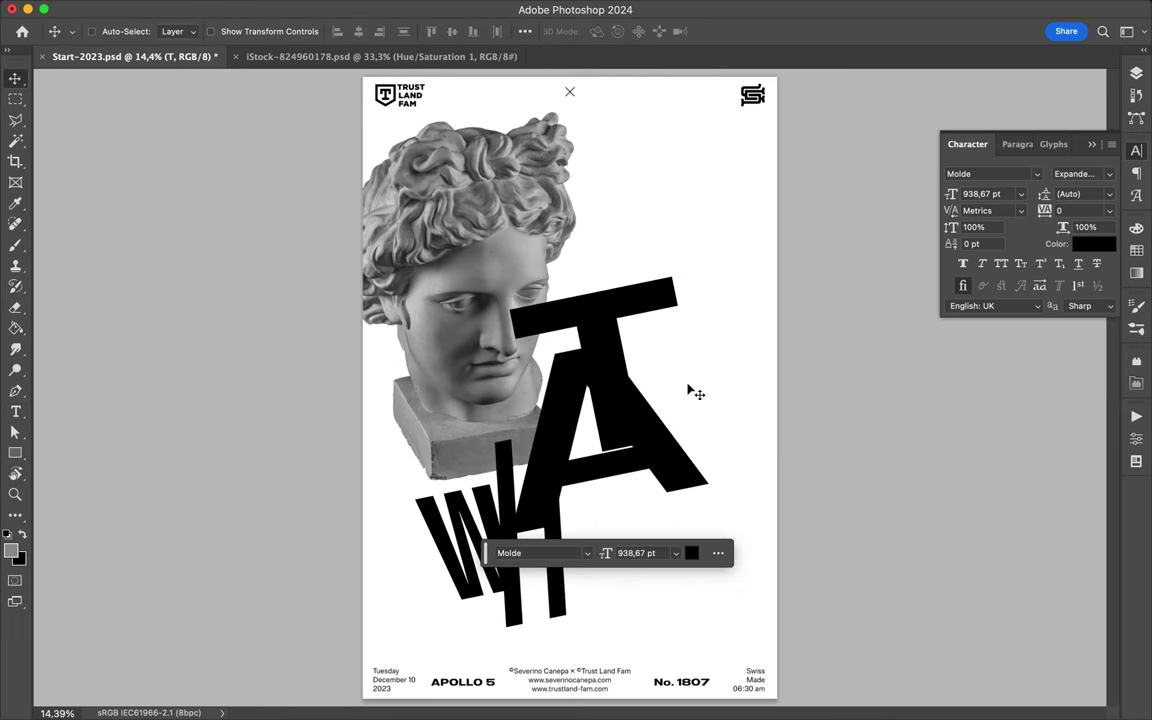
click(1053, 176)
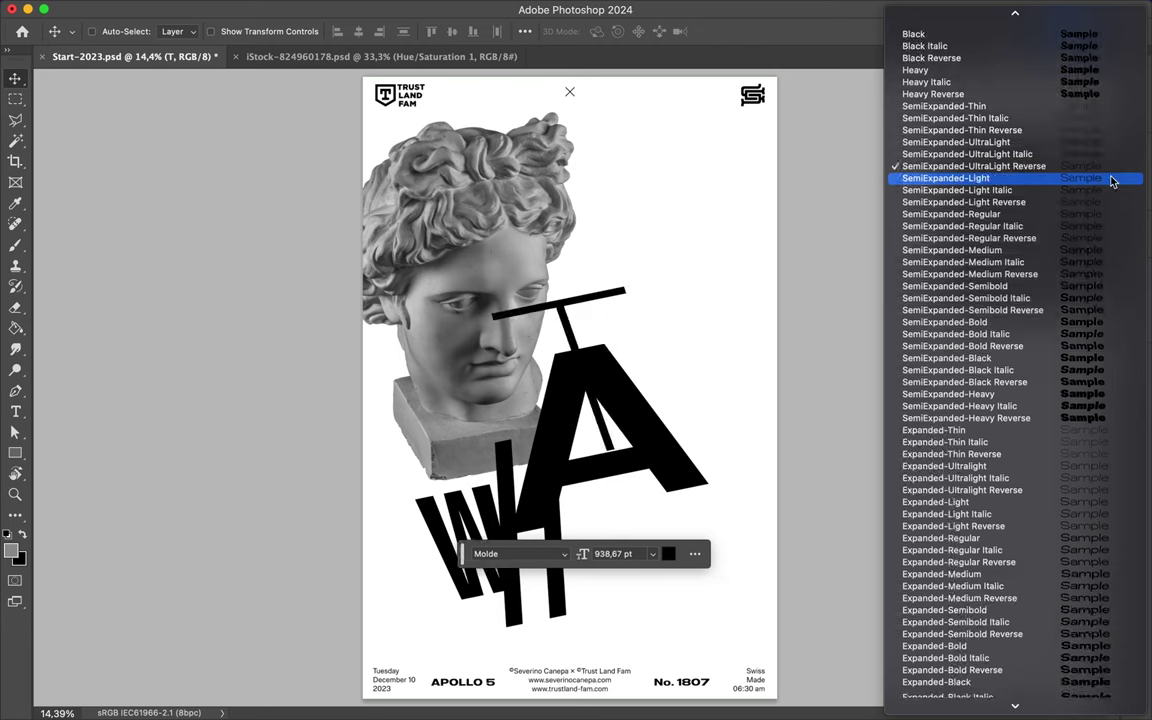
click(1110, 180)
key(ctrl+t)
drag(664, 285, 638, 243)
key(Return)
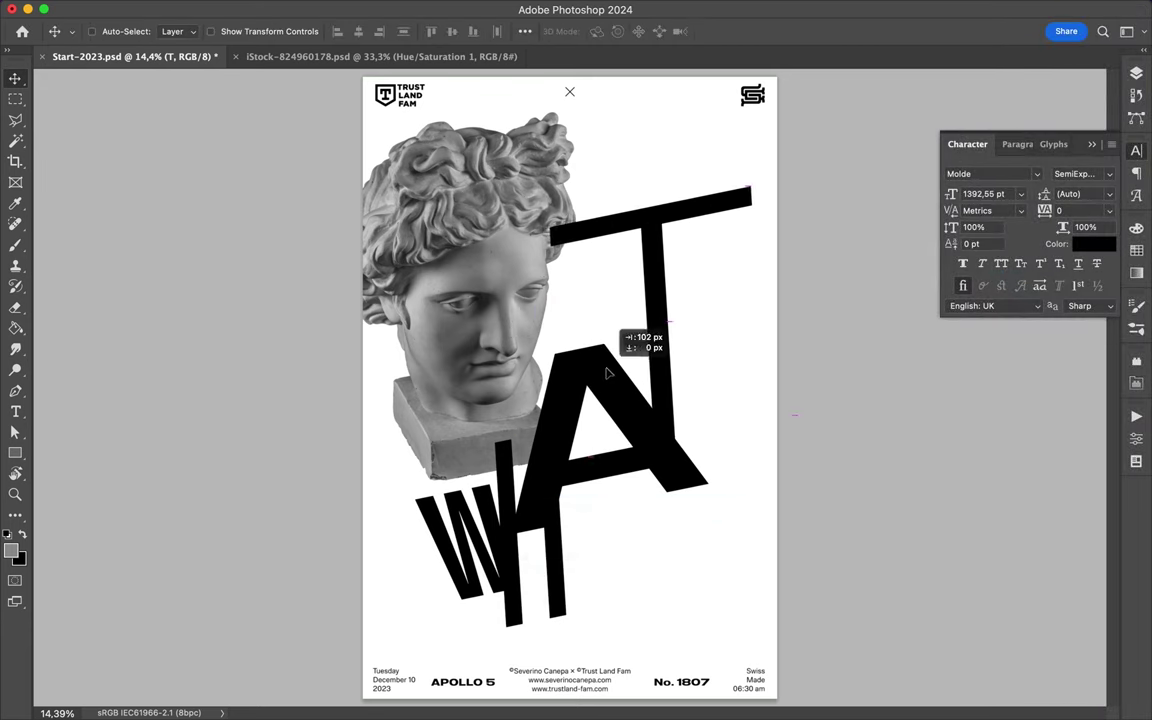
Step: Zoom out and draw a rectangle over the poster's left half
click(568, 411)
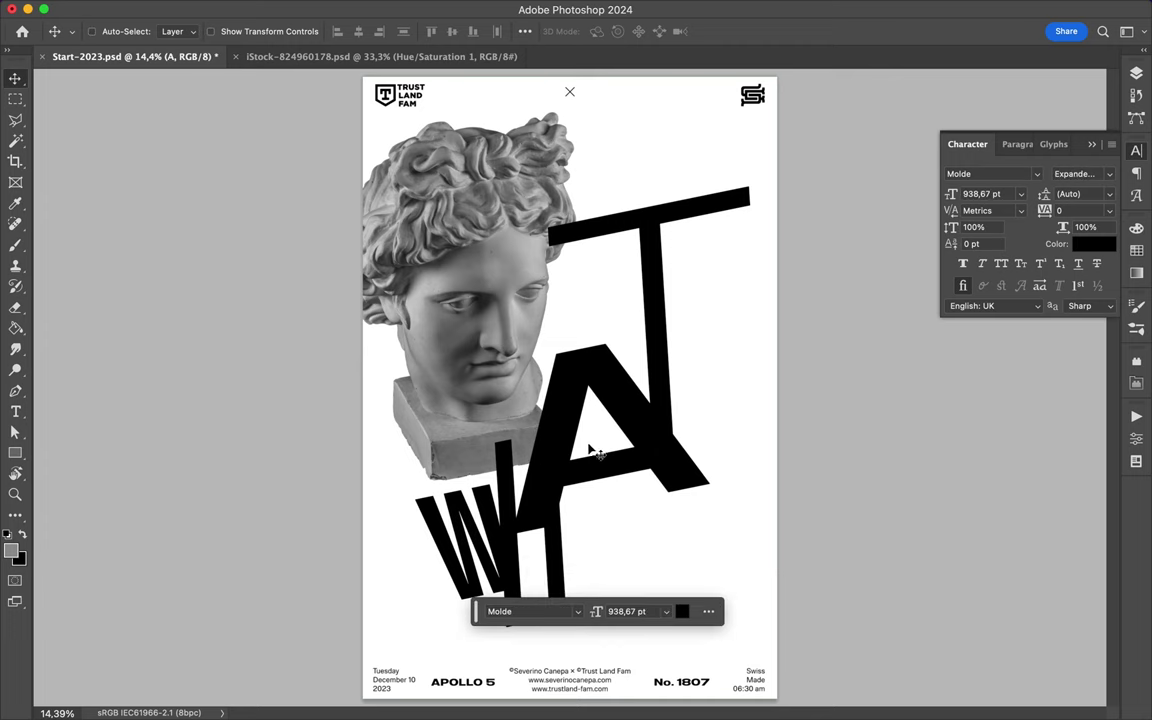
key(ctrl+minus)
key(F7)
key(u)
drag(404, 145, 614, 475)
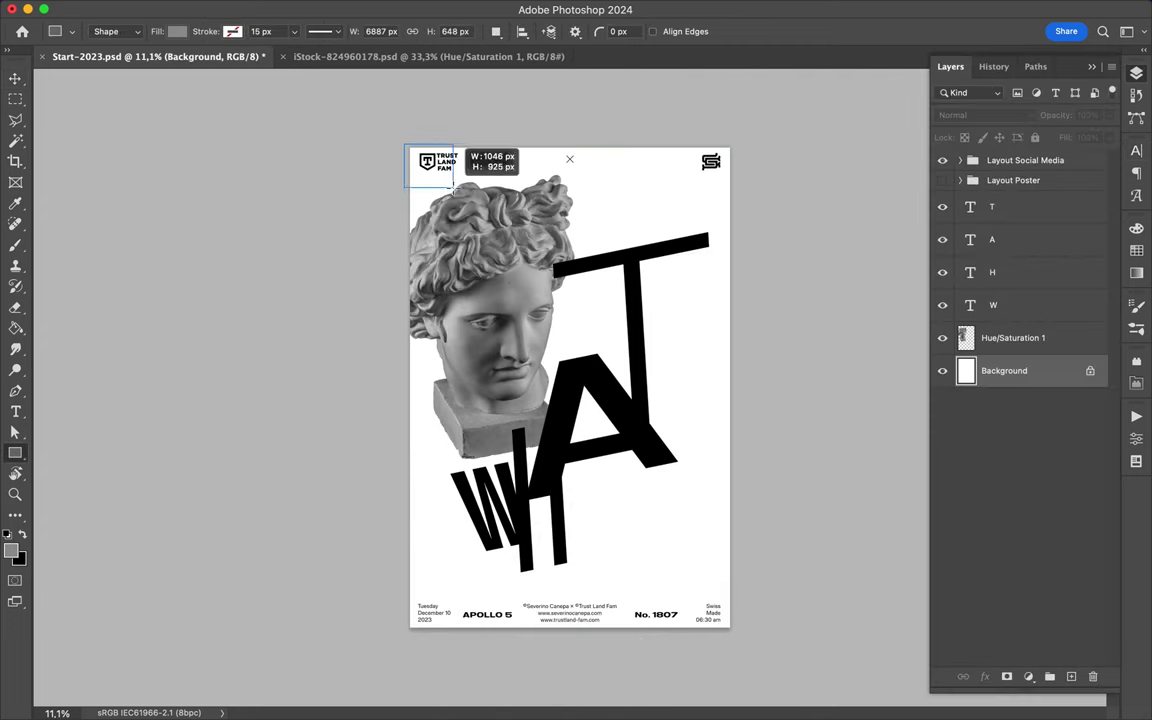
Step: Fill the rectangle with light grey
click(177, 31)
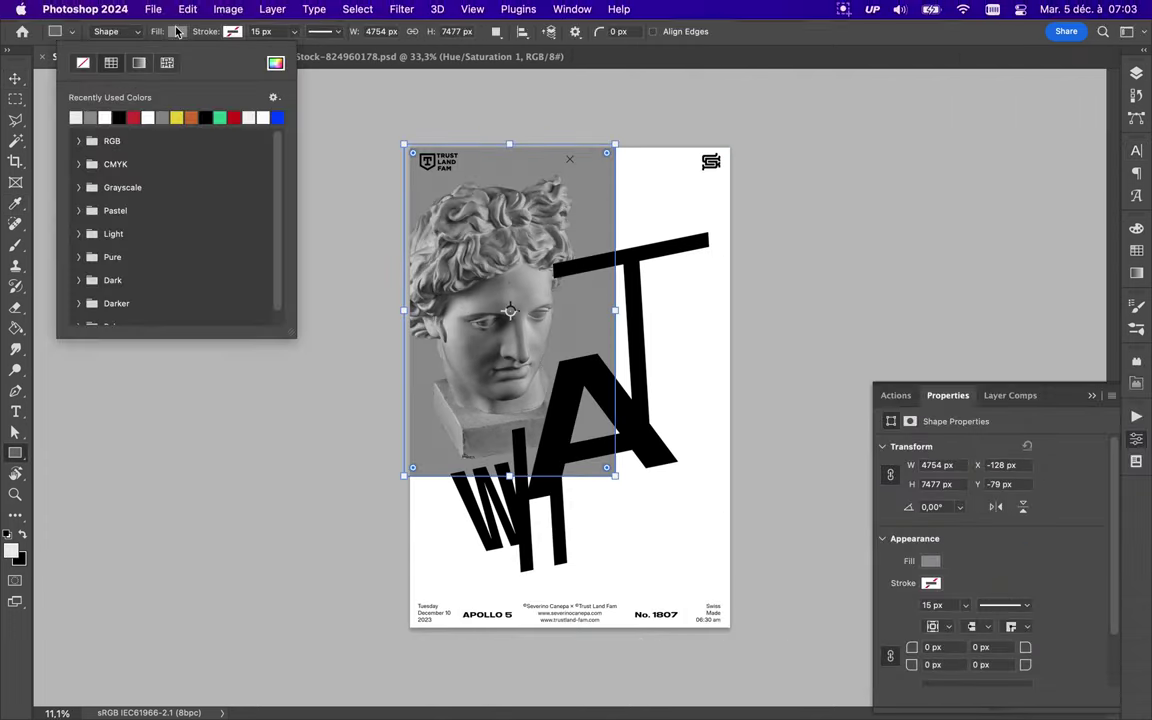
click(80, 105)
key(v)
Step: Paint a DSC_0218 grunge brush dab at the poster's top right
key(b)
click(107, 31)
click(127, 343)
click(620, 176)
Step: Switch to the DSC_4055 grunge brush with its tip rotated to -180°
key(comma)
key(comma)
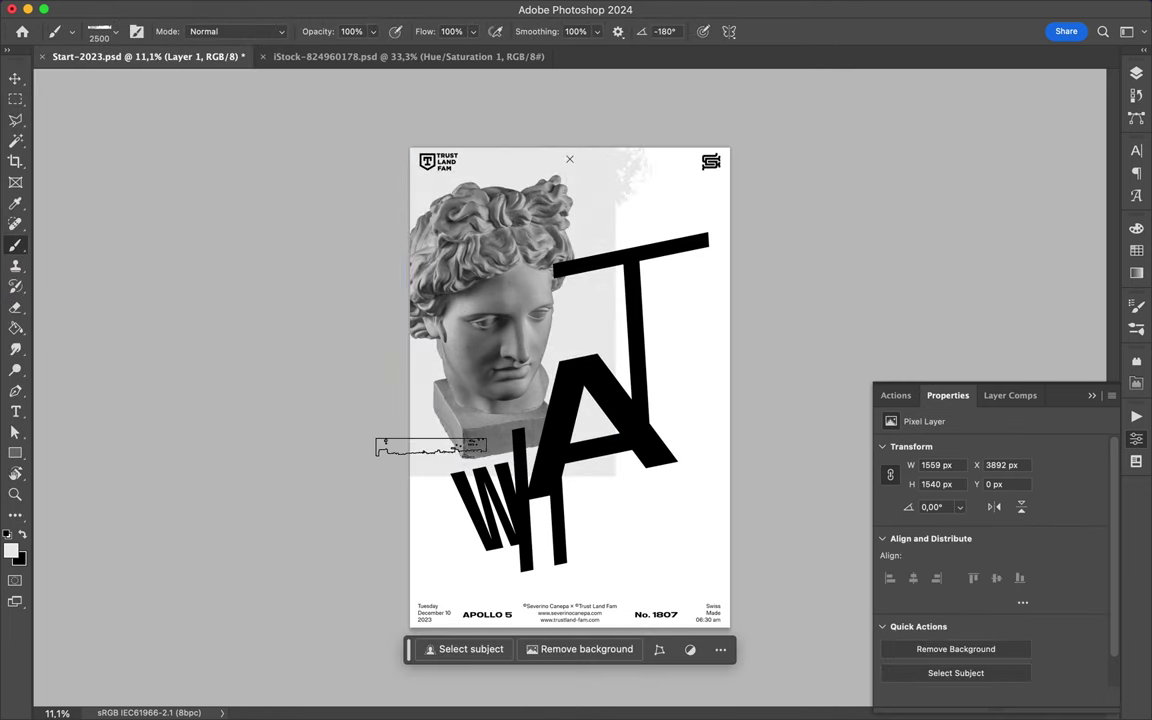
click(107, 31)
key(comma)
key(Escape)
key(shift+Left)
key(shift+Left)
key(shift+Left)
key(shift+Left)
key(shift+Left)
key(shift+Left)
key(shift+Left)
key(shift+Left)
key(shift+Left)
Step: Paint grey Washy brush streaks along the poster's right side and bottom
click(107, 31)
scroll(134, 420, down, 5)
click(134, 448)
scroll(134, 400, down, 5)
double_click(134, 341)
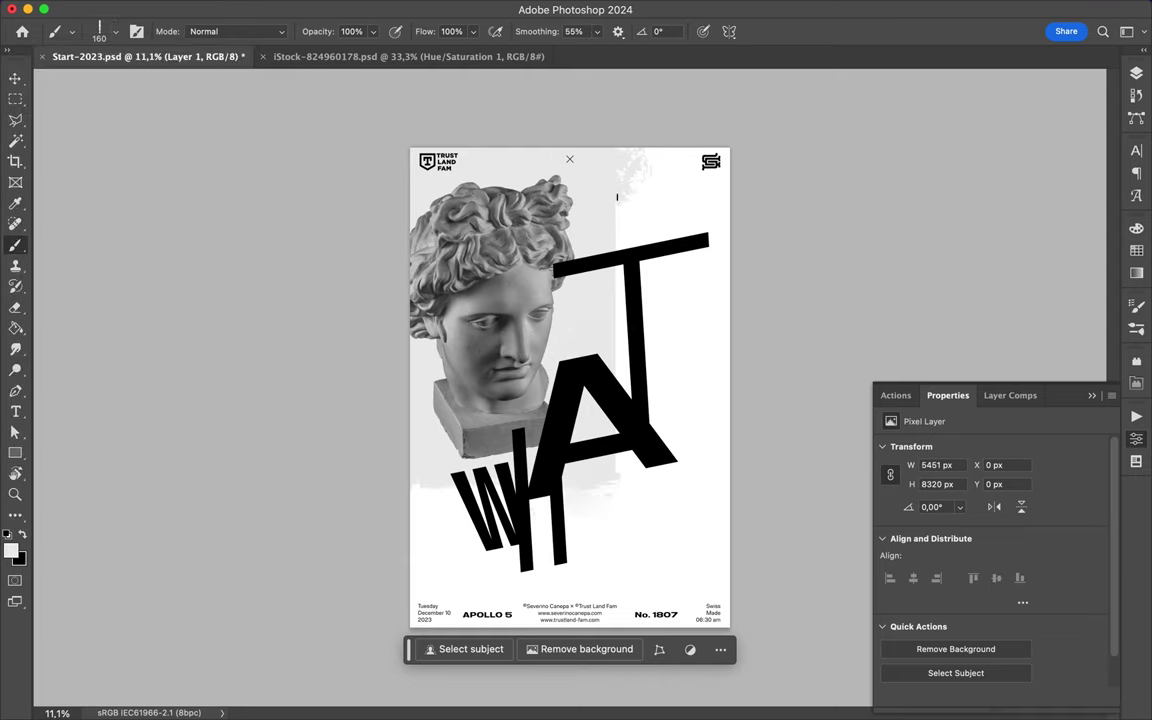
drag(677, 458, 662, 258)
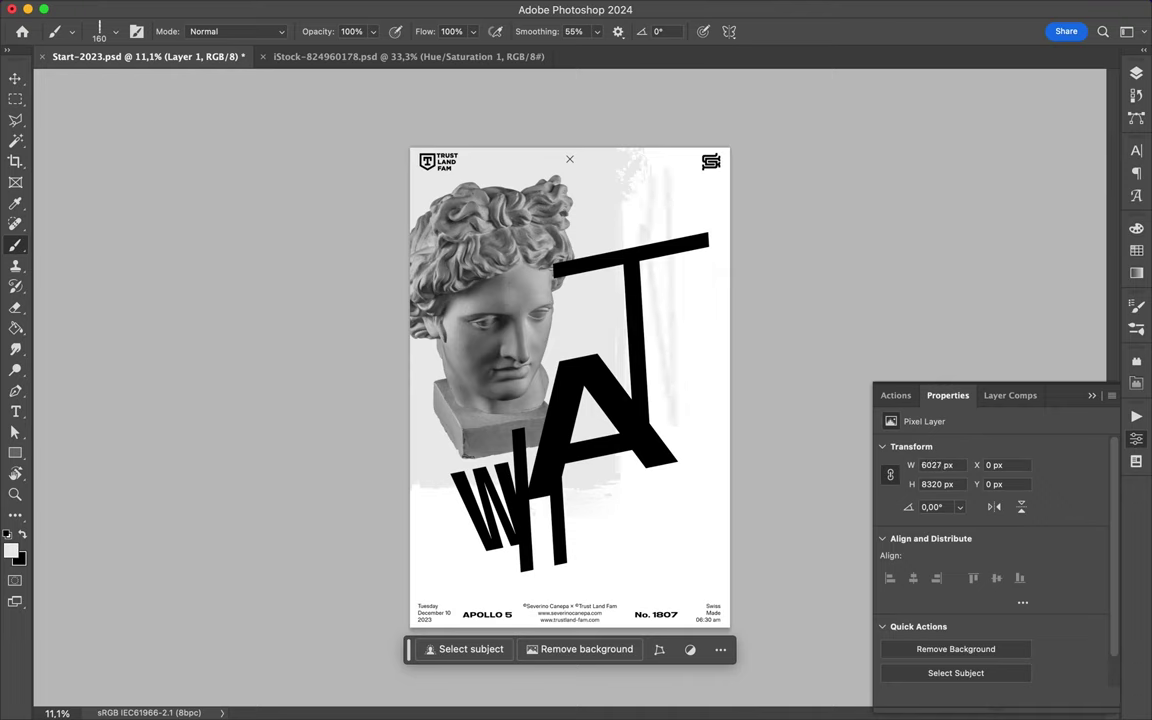
drag(415, 560, 590, 544)
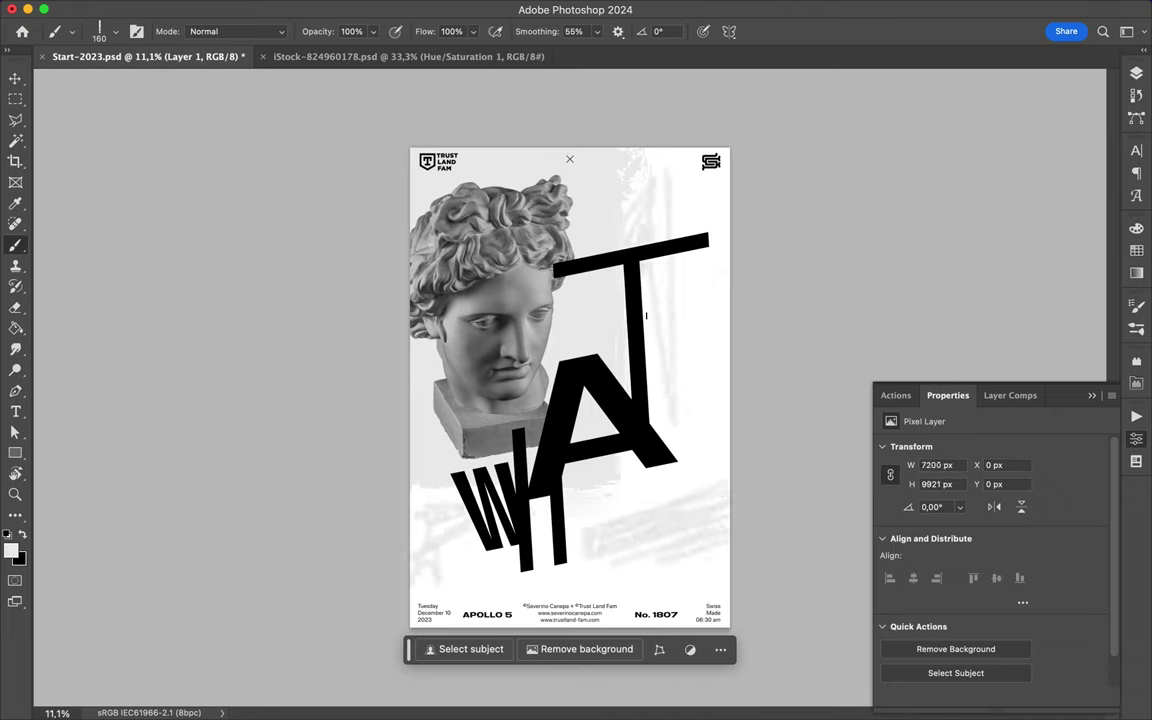
Step: Add a new empty layer in the Layers panel
key(v)
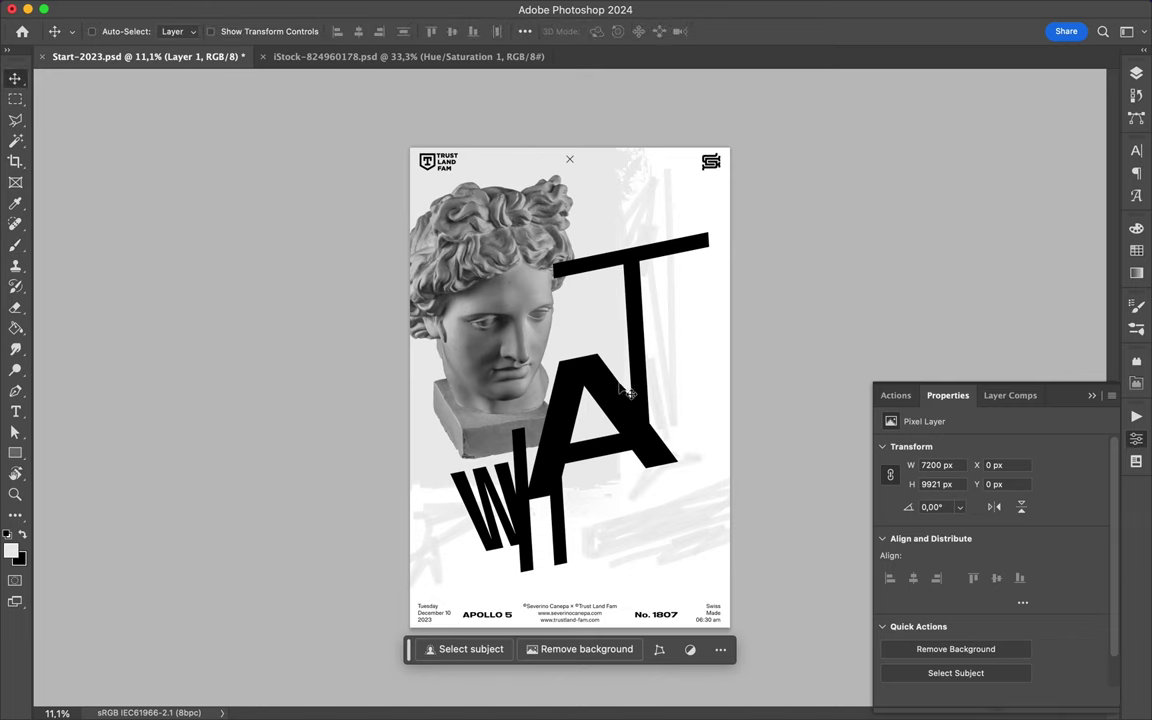
key(F7)
key(ctrl+shift+alt+n)
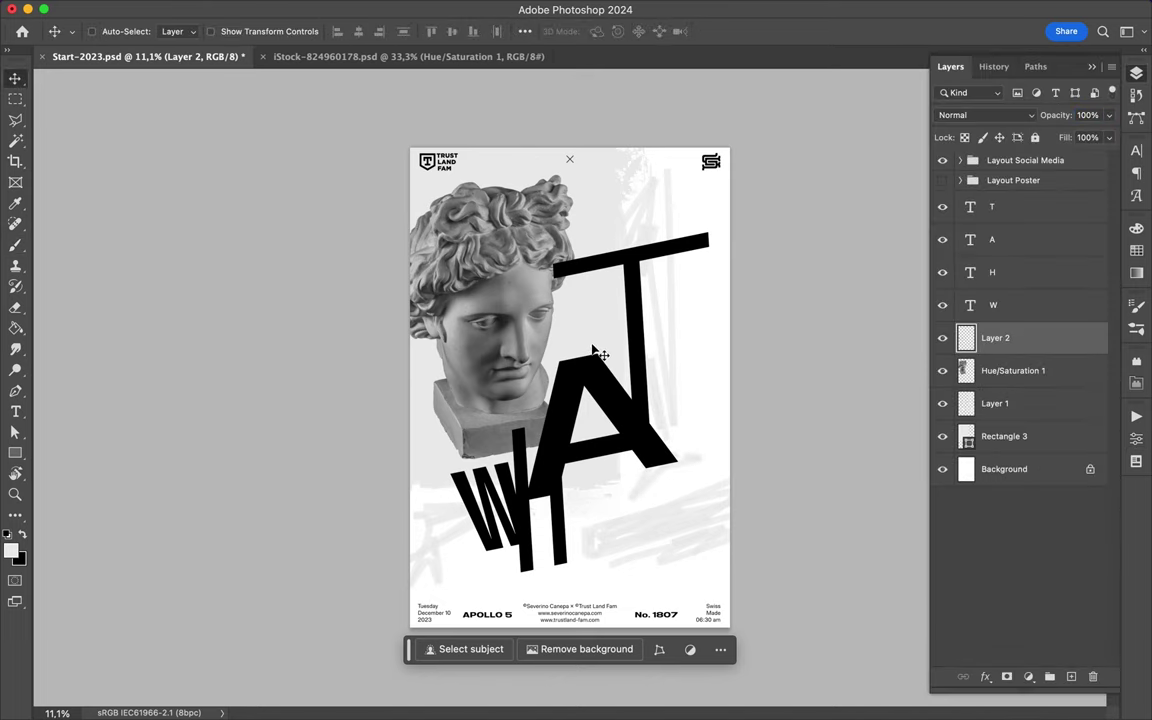
Step: Paint dark textured strokes along the T's stem and top bar
scroll(597, 352, up, 2)
key(b)
scroll(502, 522, right, 2)
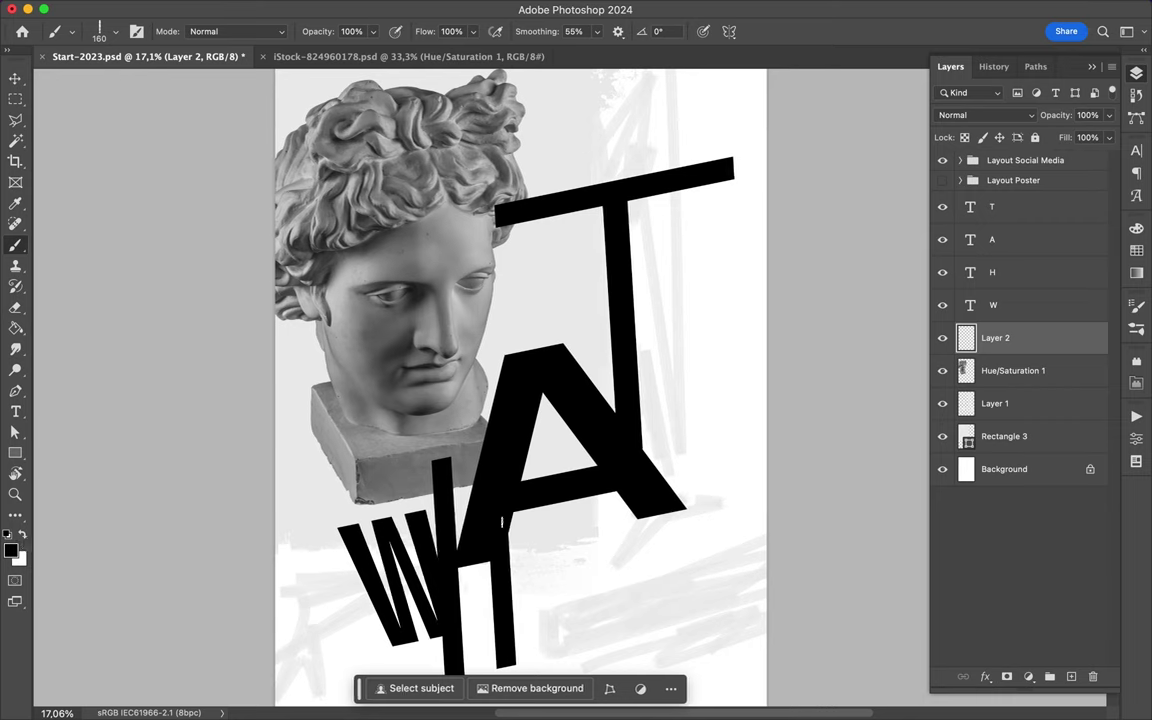
drag(600, 205, 604, 405)
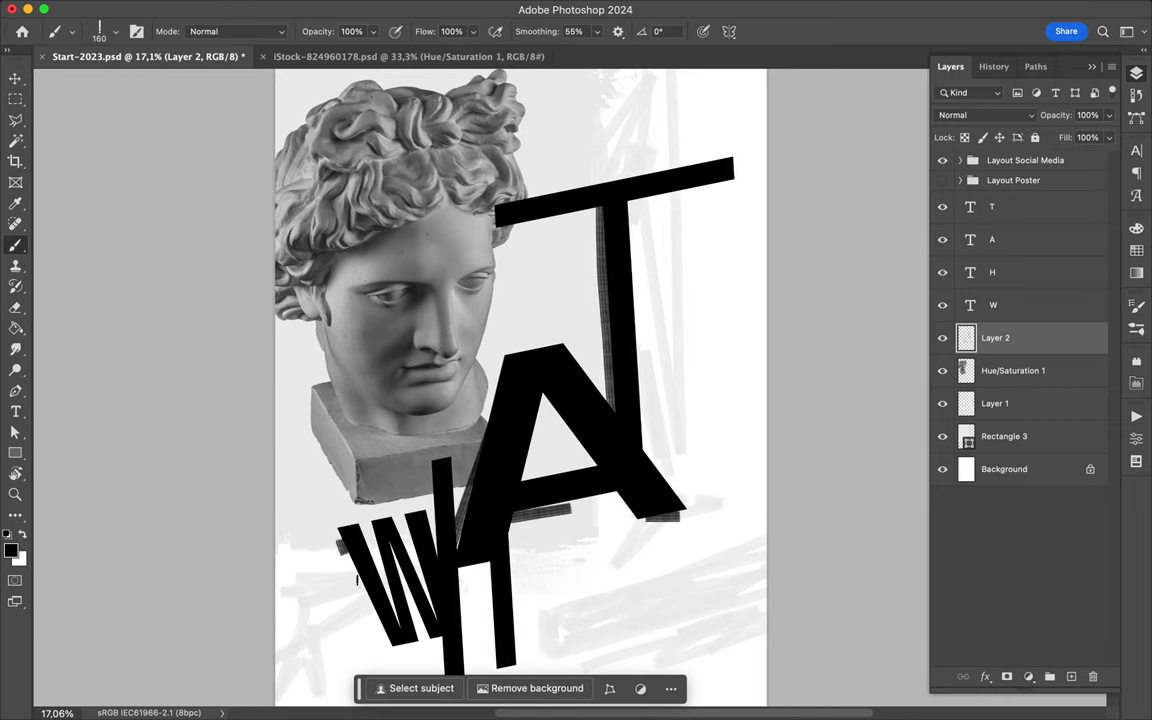
scroll(464, 399, down, 5)
scroll(506, 172, up, 4)
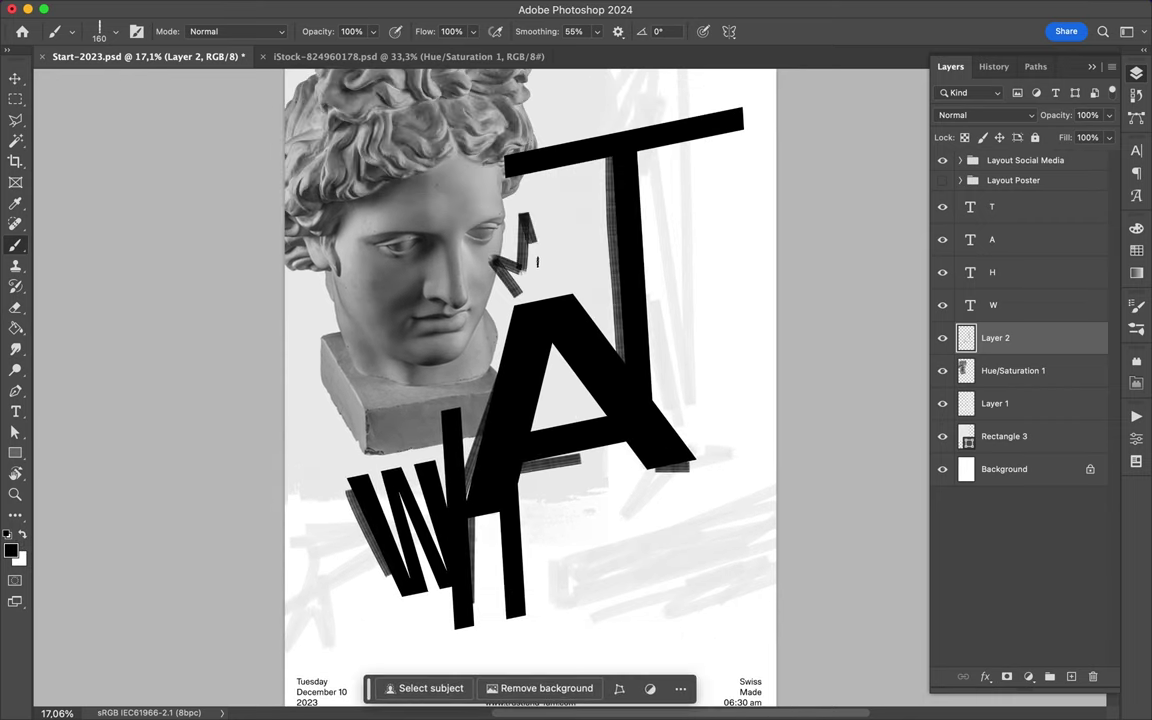
drag(691, 117, 590, 128)
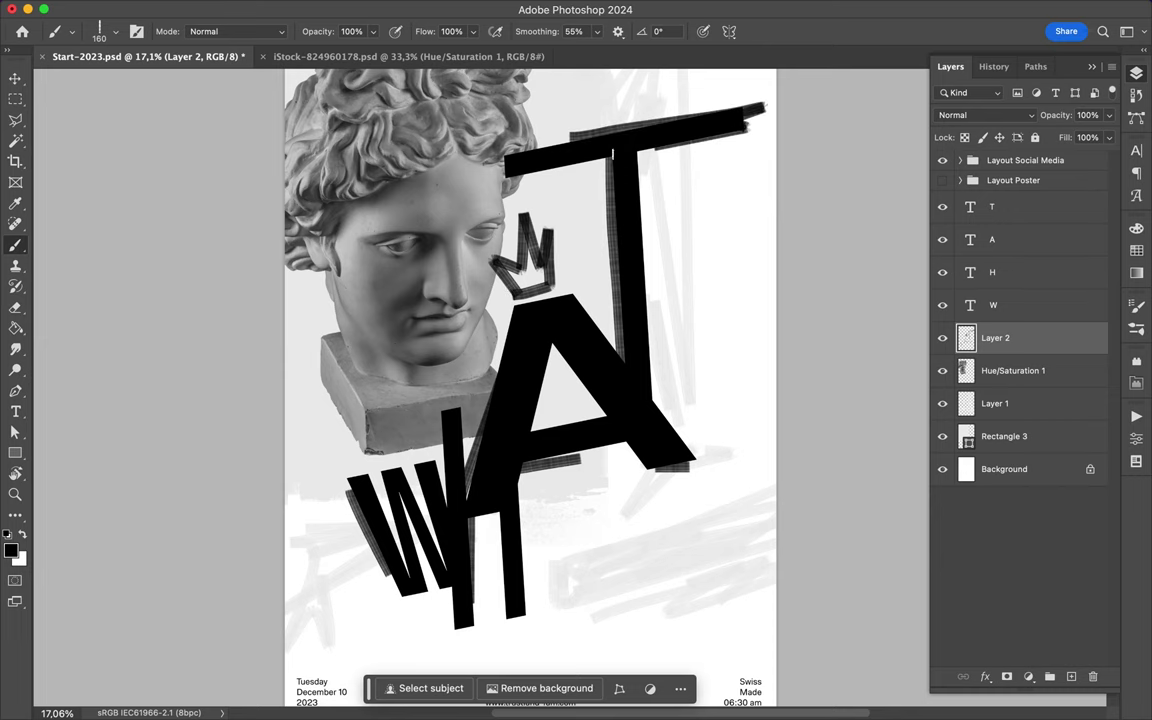
scroll(500, 350, up, 2)
scroll(500, 350, down, 2)
Step: Select the Messy Marker brush from the brush presets
click(115, 31)
scroll(115, 325, down, 5)
click(118, 295)
key(Return)
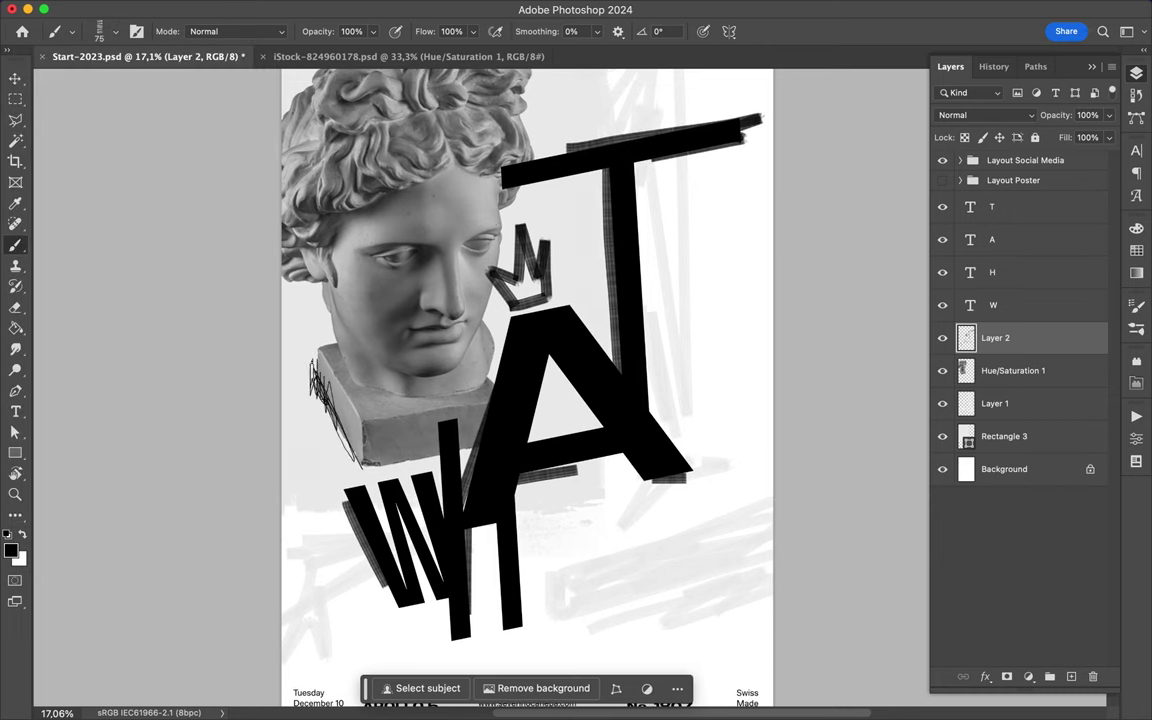
scroll(358, 503, up, 5)
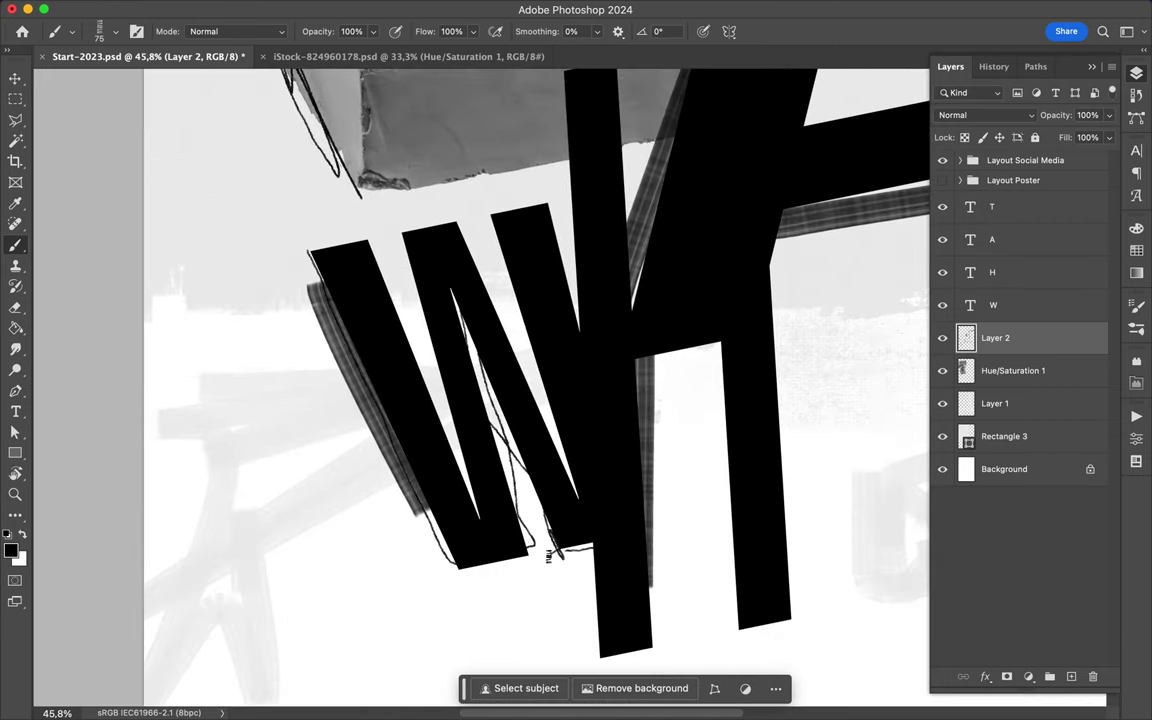
Step: Sketch pencil outlines around the W's strokes and both H bars
drag(470, 255, 370, 235)
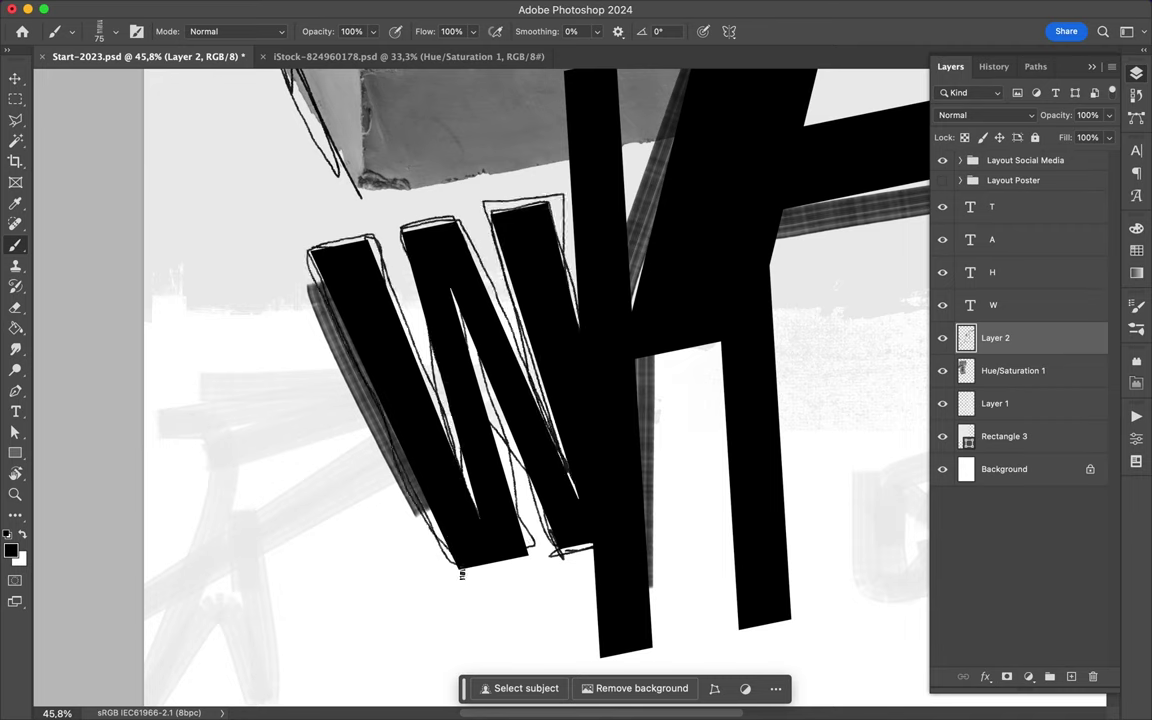
drag(652, 656, 648, 352)
drag(717, 375, 770, 630)
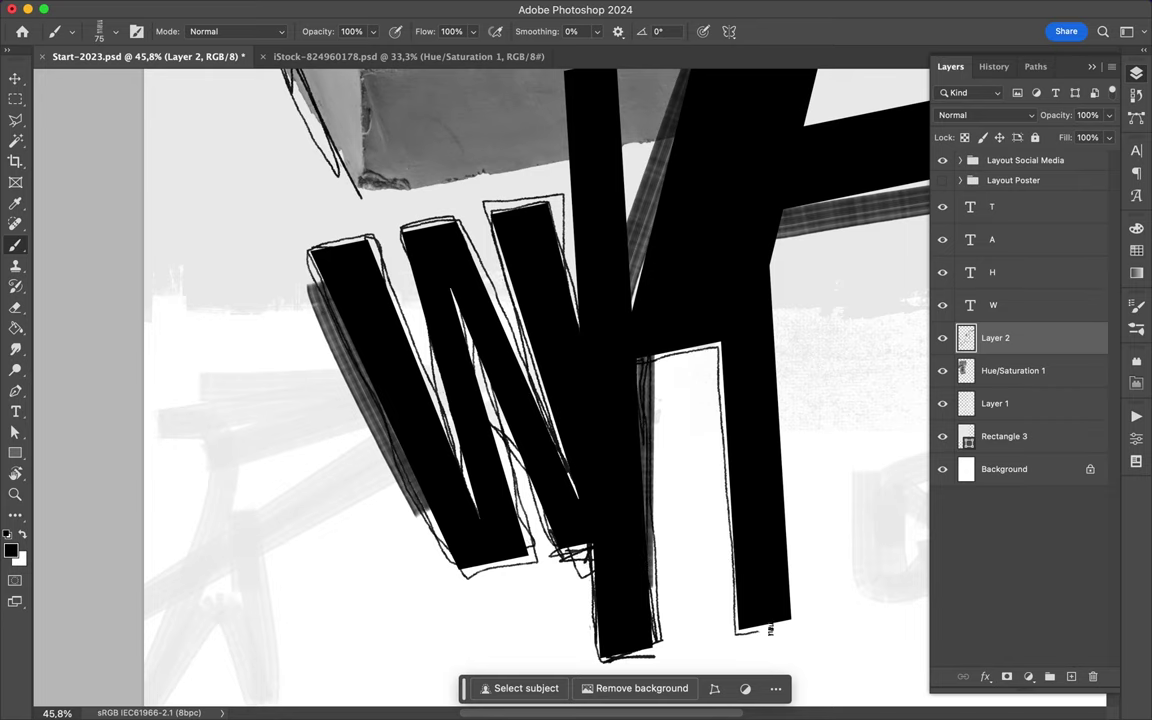
drag(783, 397, 772, 250)
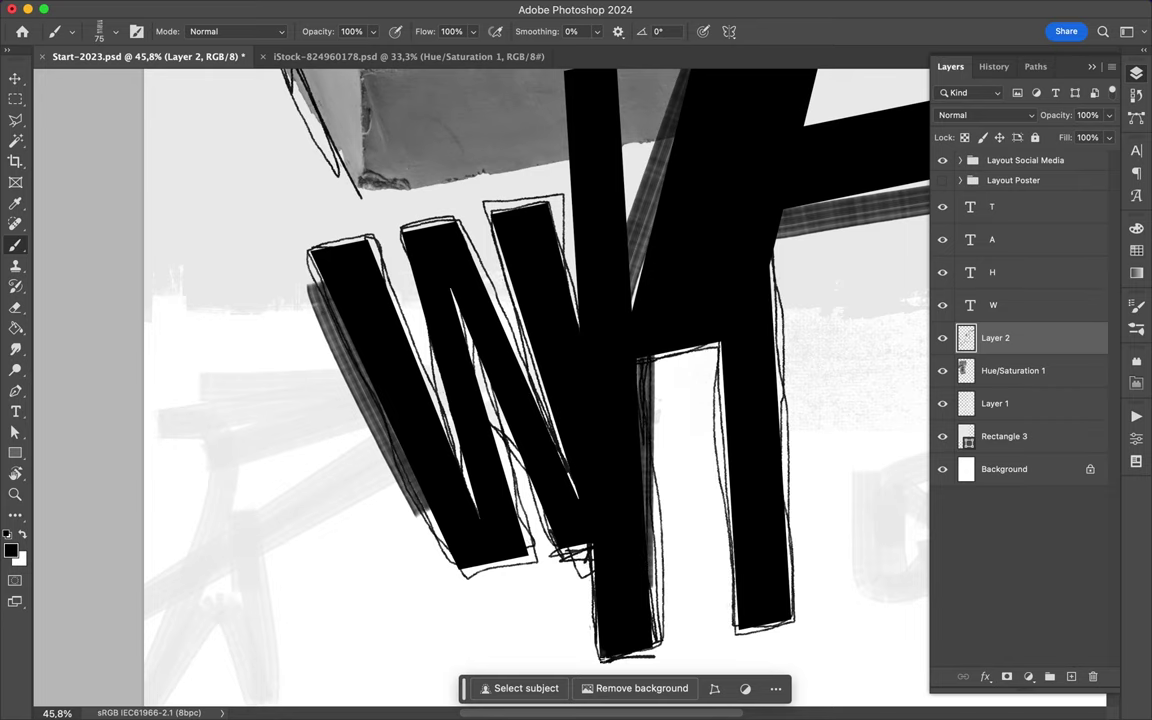
scroll(585, 528, up, 3)
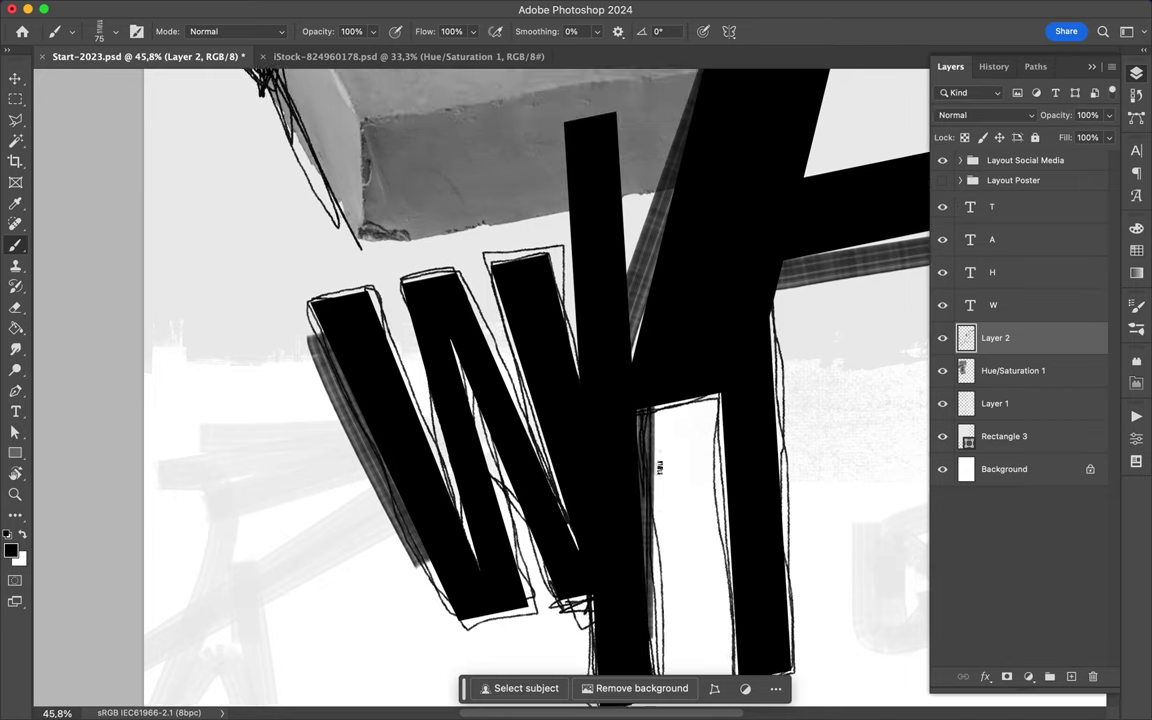
scroll(561, 205, up, 2)
Step: Outline the tall black bar and hatch across the H crossbar
drag(632, 370, 560, 330)
mouse_move(505, 300)
mouse_down()
mouse_move(566, 314)
mouse_move(575, 384)
mouse_move(620, 130)
mouse_up()
scroll(620, 160, down, 10)
mouse_move(696, 212)
mouse_down()
mouse_move(708, 492)
mouse_move(706, 272)
mouse_up()
drag(610, 233, 625, 280)
drag(575, 196, 560, 322)
scroll(563, 335, down, 2)
scroll(563, 341, up, 3)
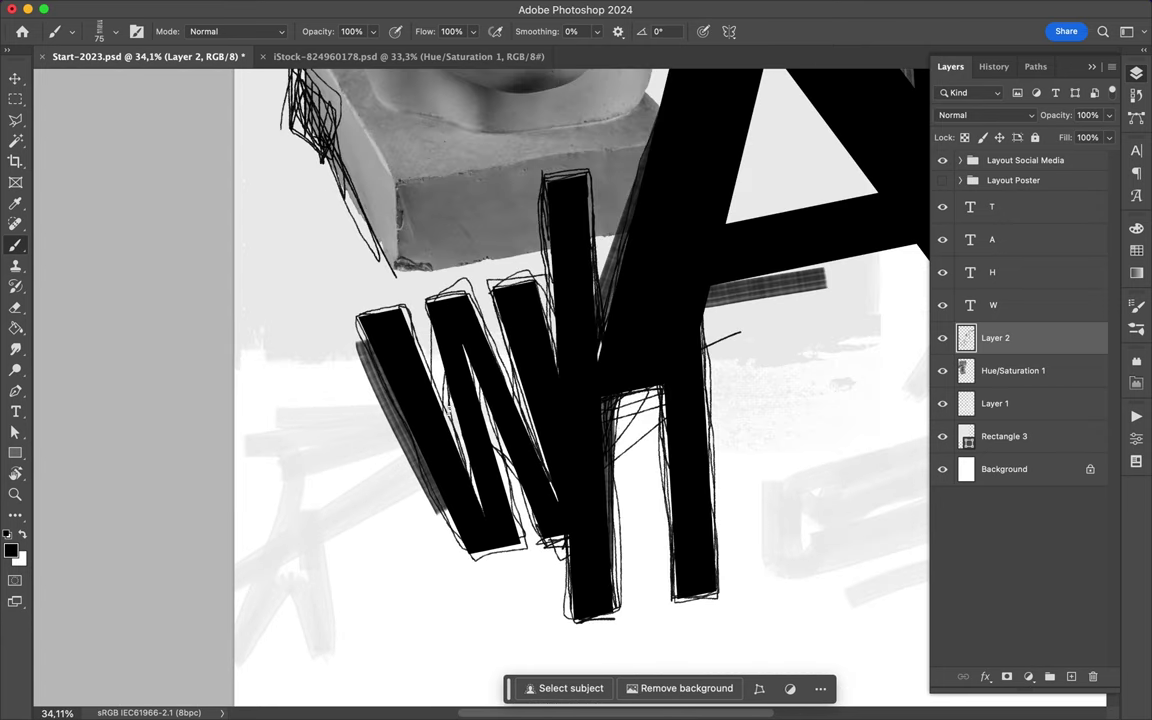
scroll(448, 410, right, 5)
Step: Scribble hatching inside the A's triangle, crossbar and right leg
mouse_move(420, 378)
mouse_down()
mouse_move(635, 325)
mouse_move(615, 313)
mouse_up()
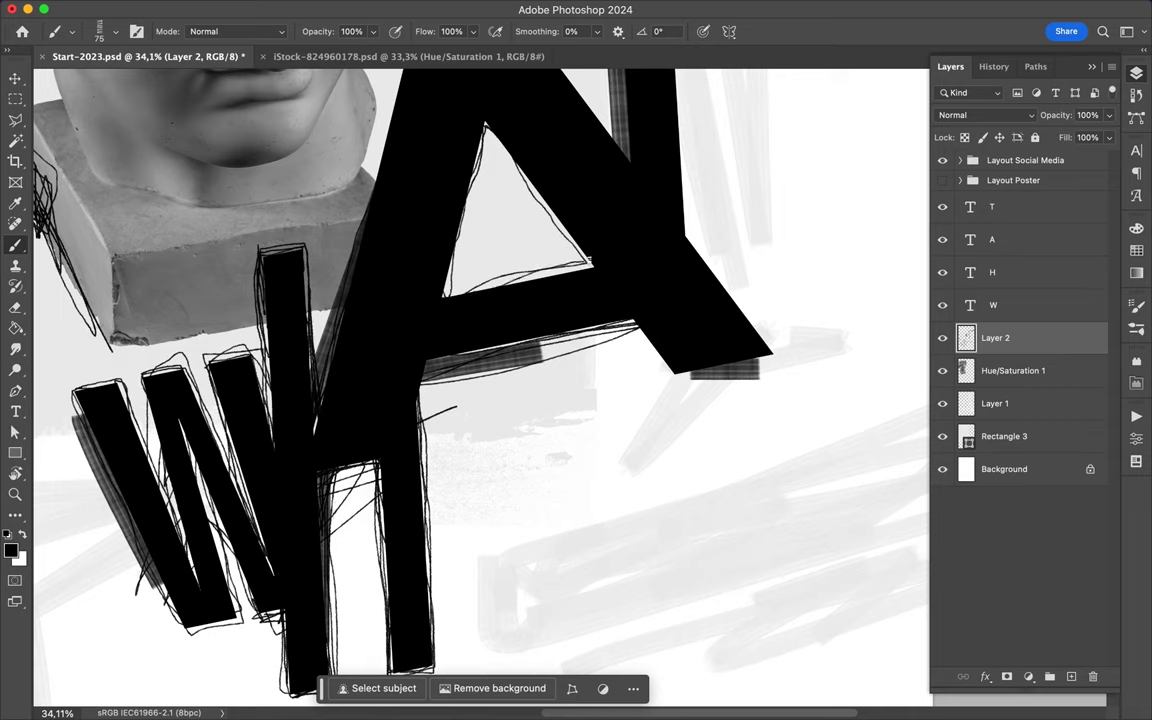
mouse_move(484, 128)
mouse_down()
mouse_move(455, 290)
mouse_move(580, 262)
mouse_up()
drag(420, 372, 630, 343)
mouse_move(520, 295)
mouse_down()
mouse_move(612, 345)
mouse_move(700, 205)
mouse_up()
scroll(576, 372, down, 2)
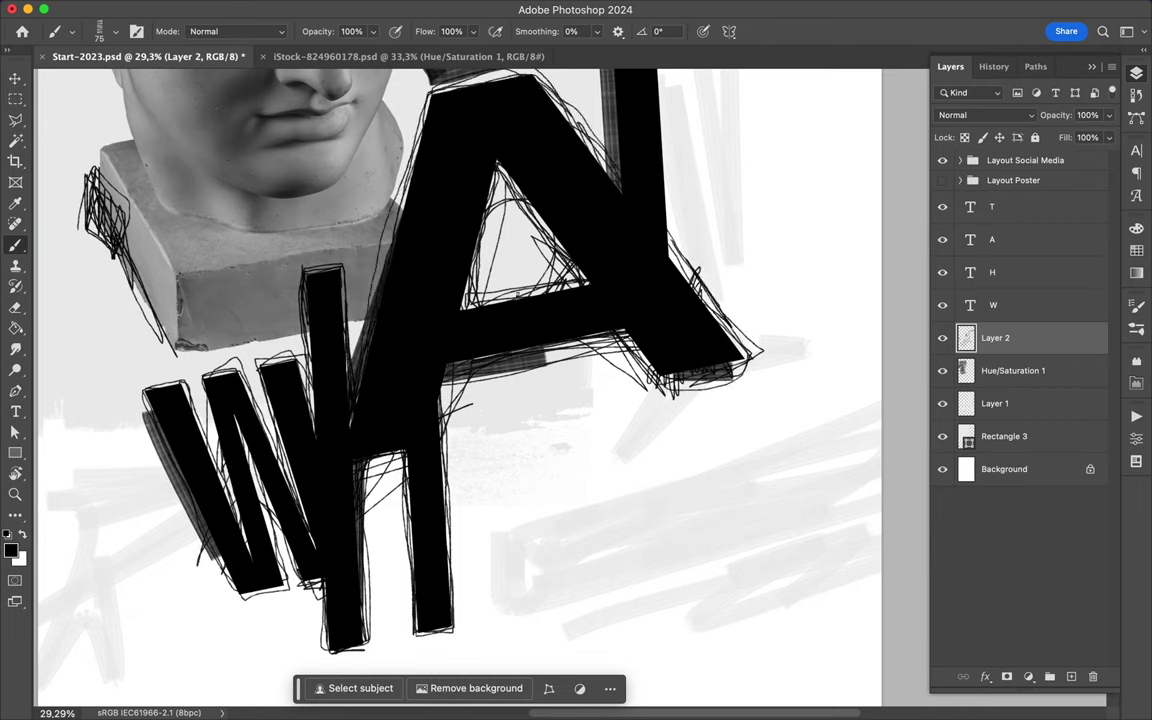
Step: Sketch pencil lines along both edges and the lower part of the T stem
scroll(139, 371, up, 5)
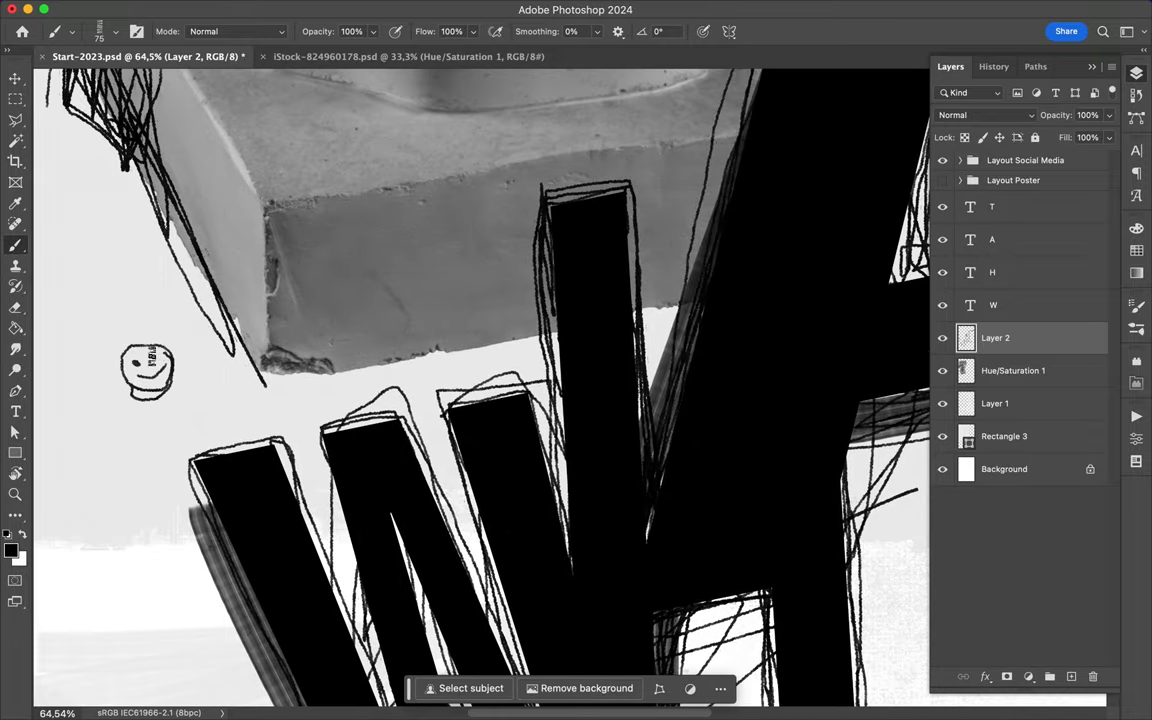
scroll(139, 325, down, 3)
scroll(139, 325, down, 2)
scroll(139, 325, up, 5)
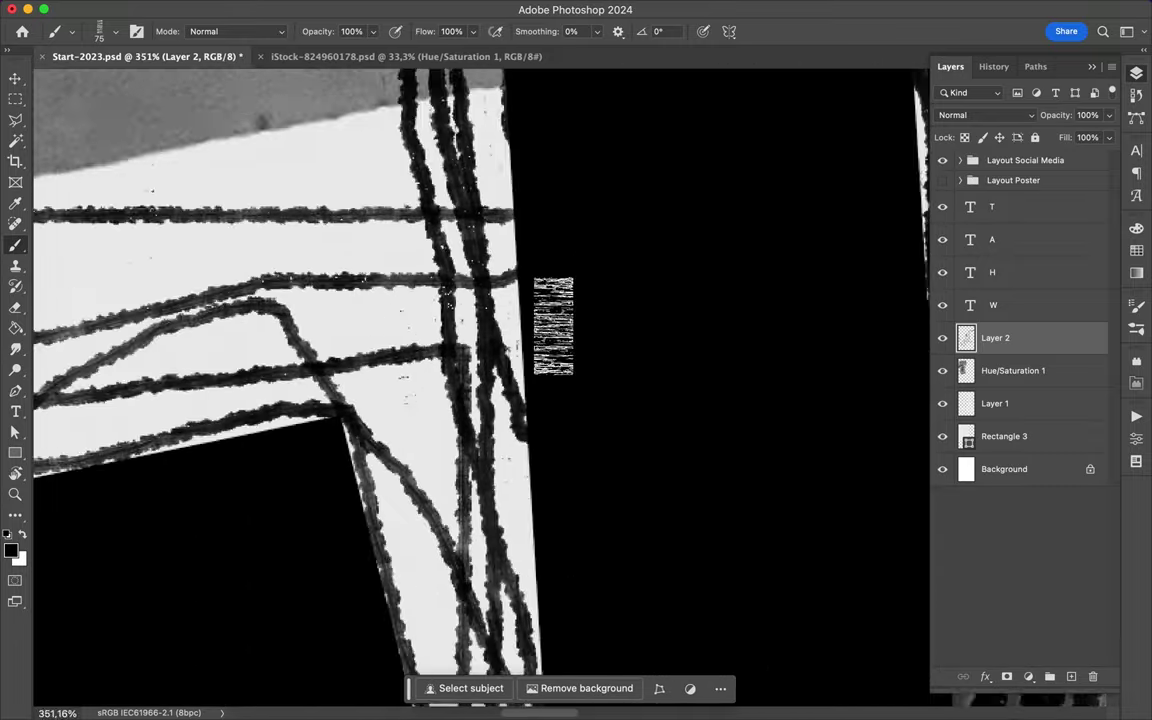
scroll(139, 325, down, 8)
scroll(620, 492, up, 3)
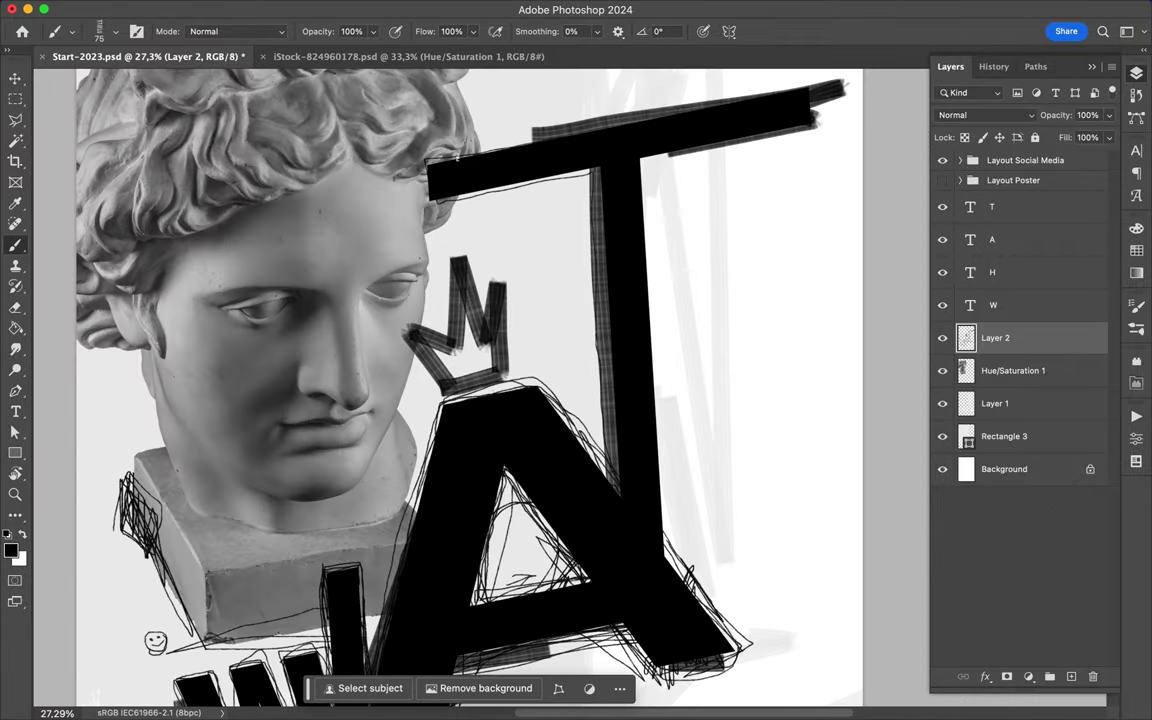
drag(645, 160, 670, 565)
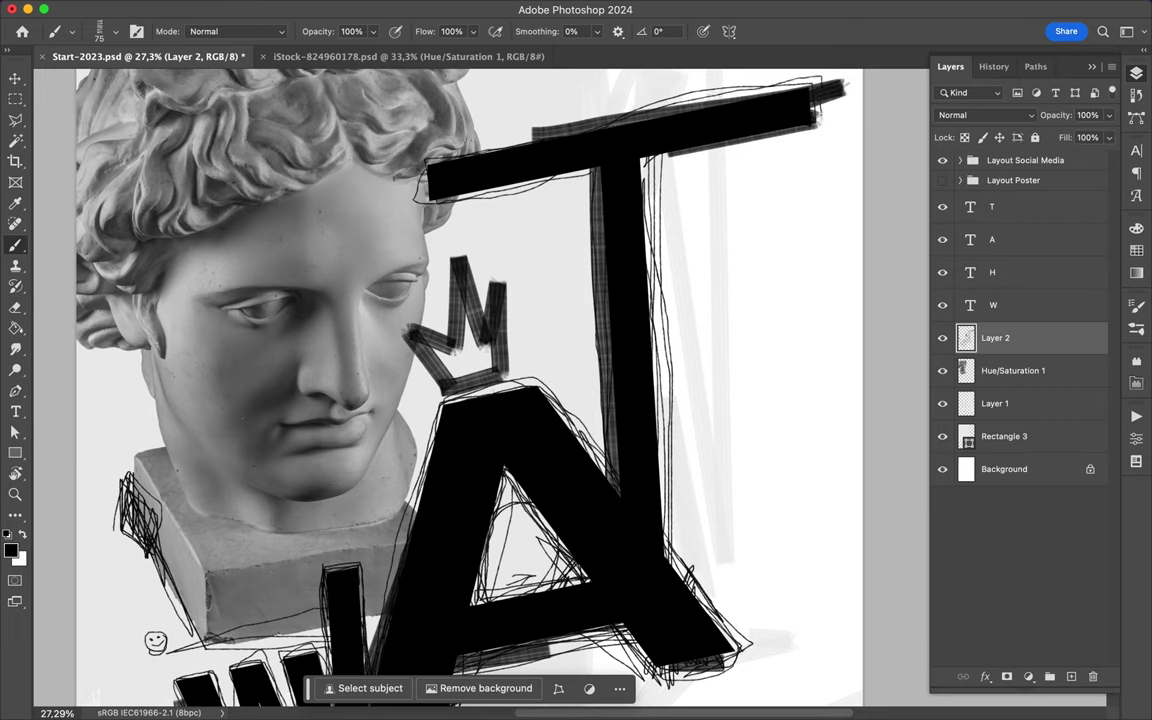
drag(584, 155, 615, 530)
drag(550, 405, 540, 131)
drag(598, 348, 592, 440)
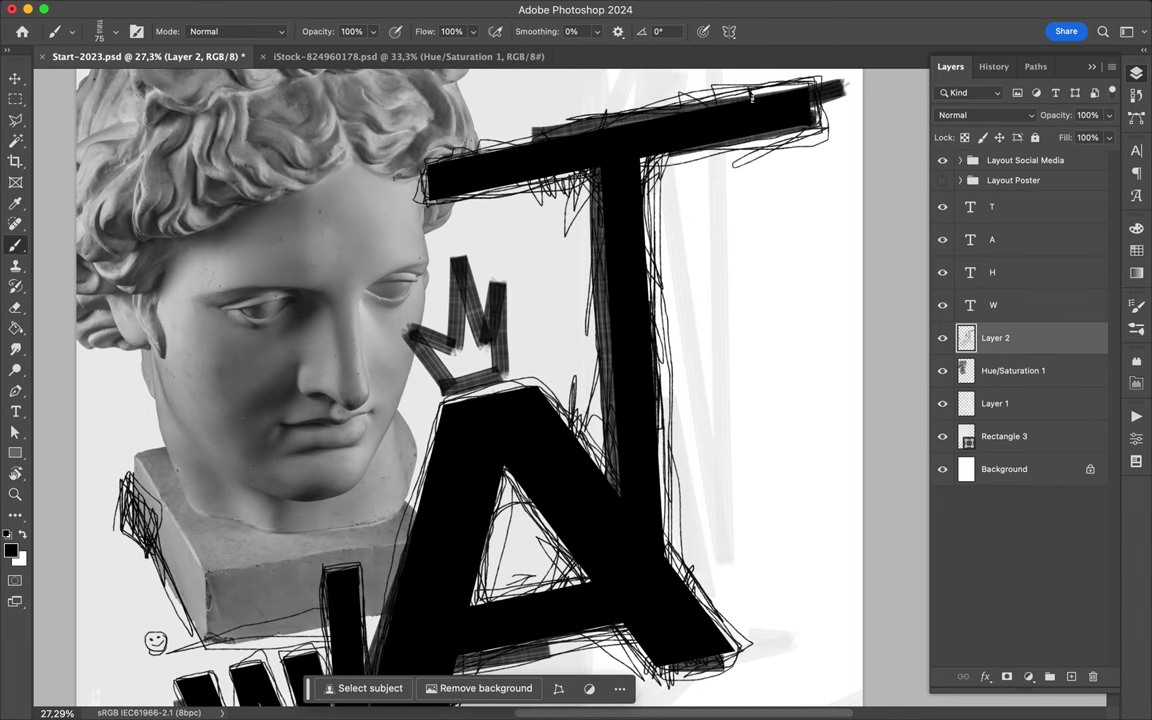
Step: Add thin lines right of the T, strokes on its top bar, and scribbles around the A
scroll(450, 380, down, 2)
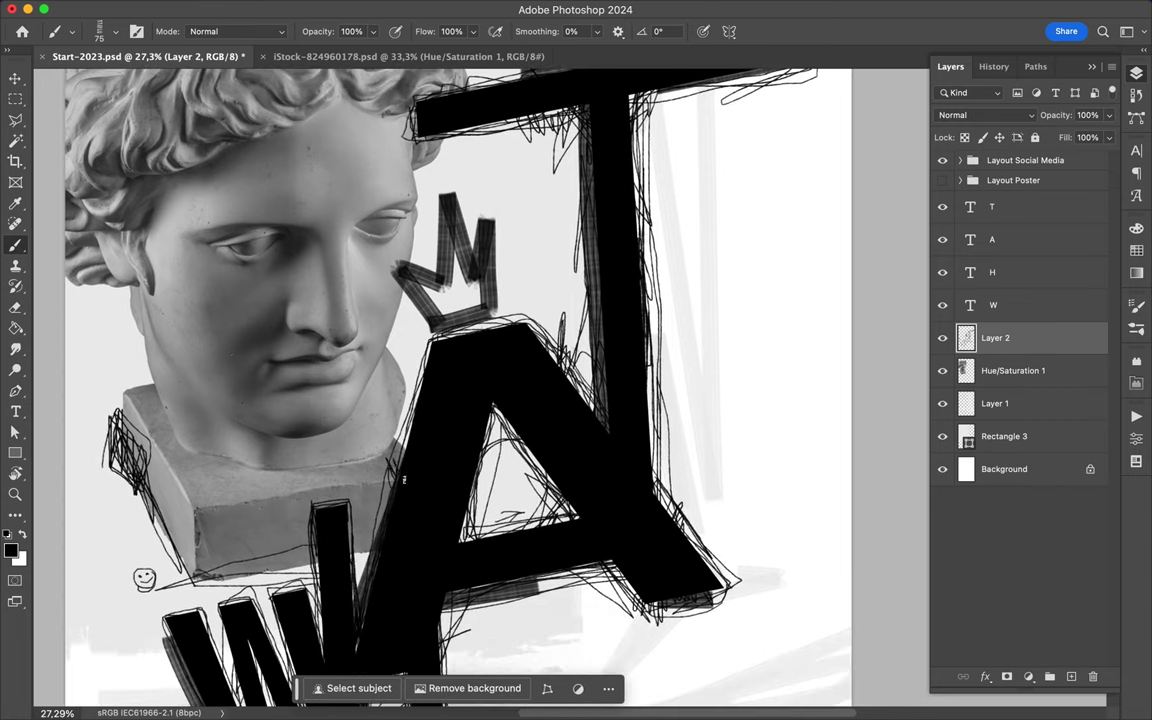
scroll(450, 380, down, 5)
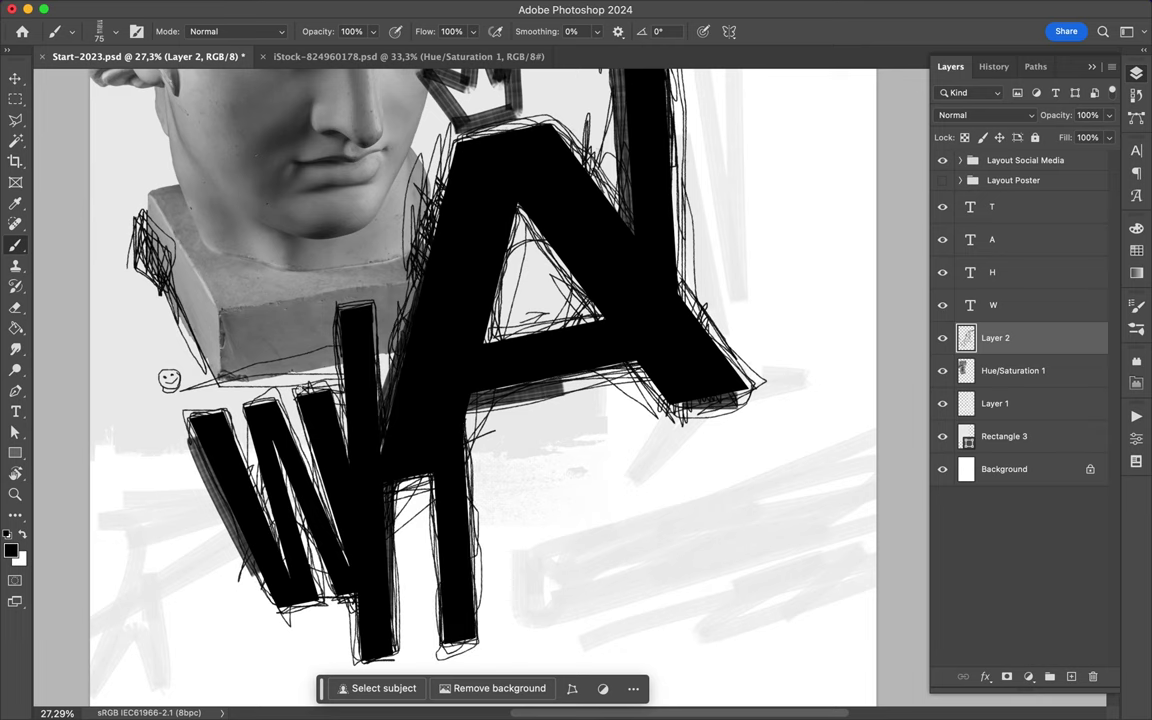
scroll(264, 302, up, 3)
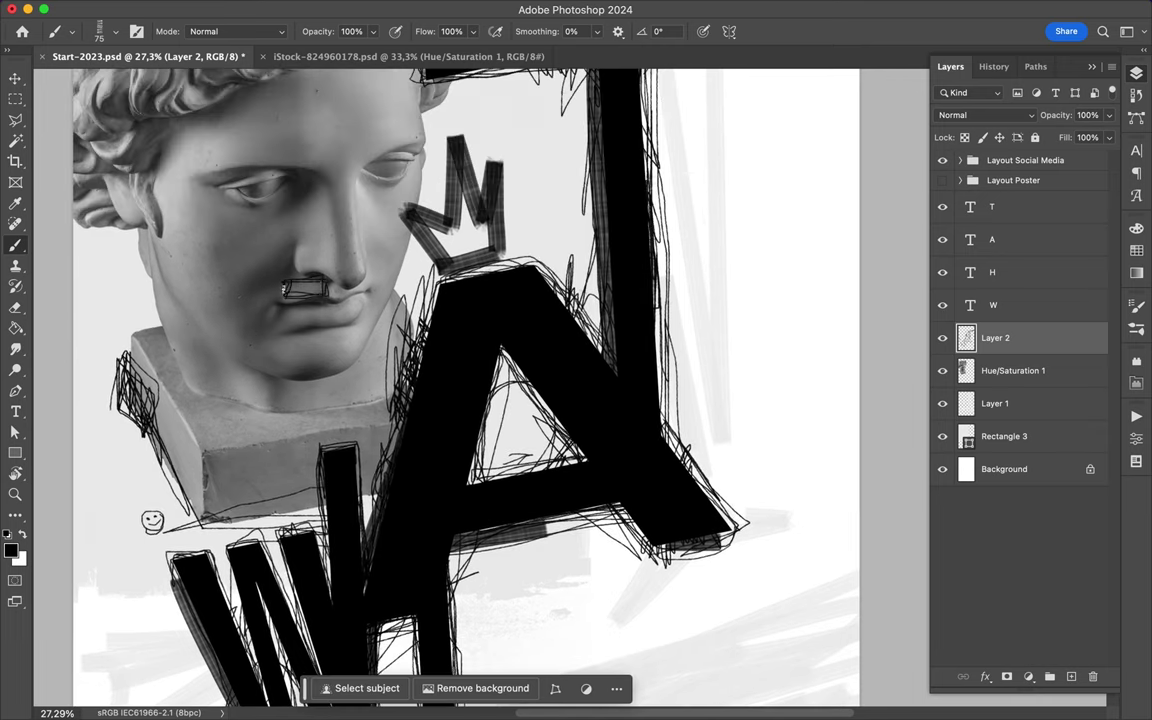
scroll(450, 380, up, 3)
mouse_move(680, 125)
mouse_down()
mouse_move(595, 430)
mouse_move(780, 330)
mouse_up()
scroll(450, 380, down, 3)
scroll(570, 387, down, 2)
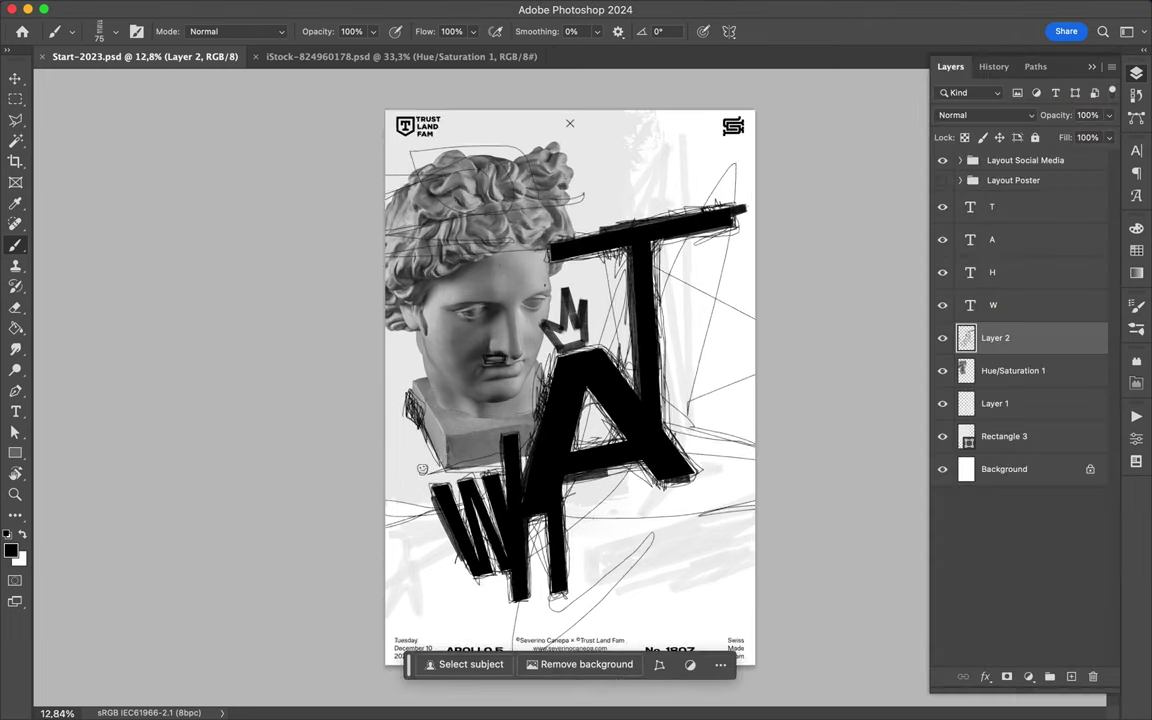
scroll(648, 359, up, 3)
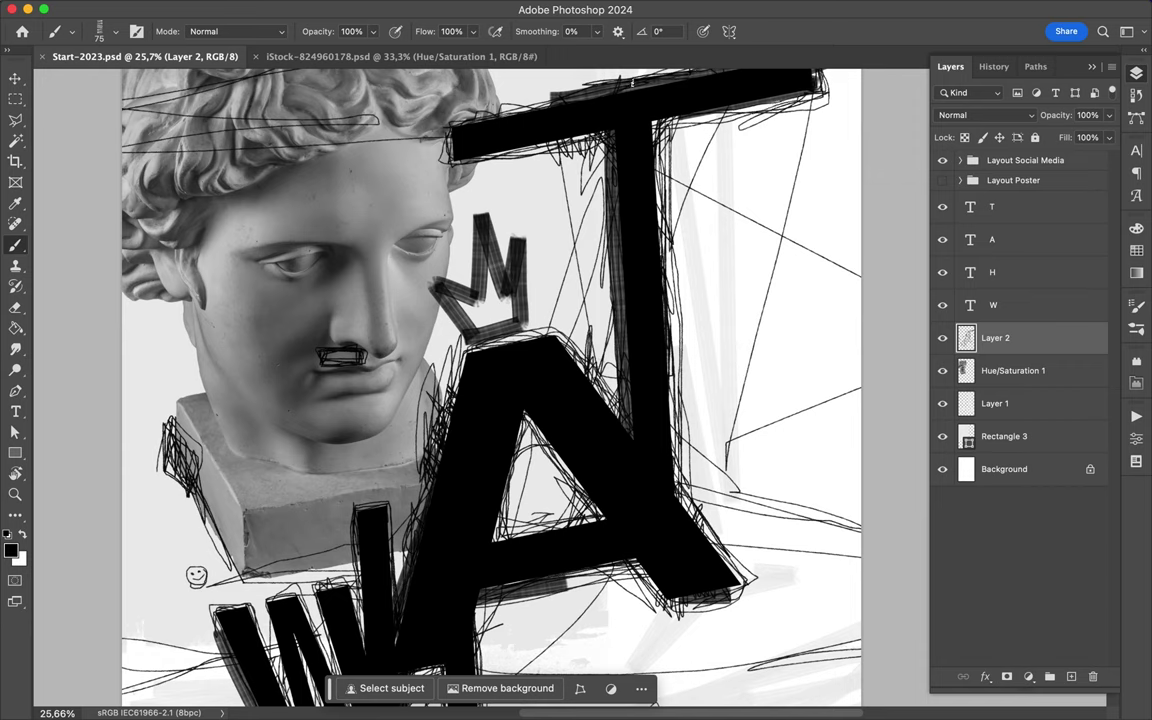
drag(658, 64, 656, 340)
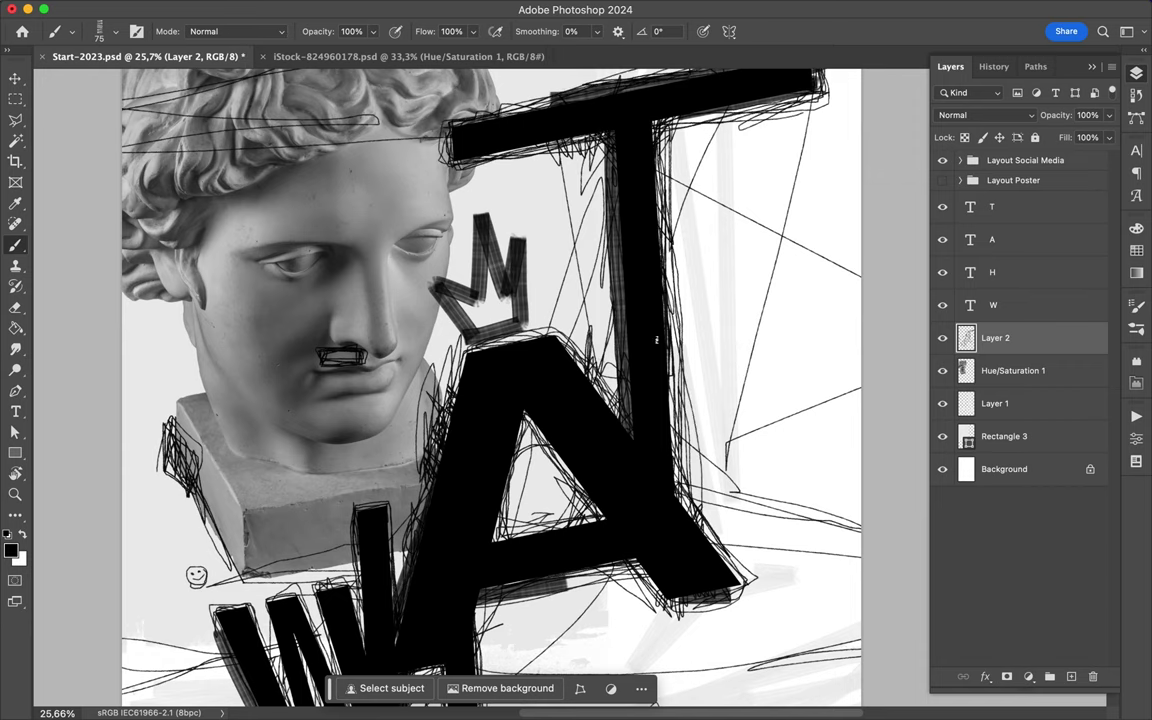
mouse_move(440, 300)
mouse_down()
mouse_move(600, 317)
mouse_move(514, 412)
mouse_up()
drag(457, 570, 400, 330)
scroll(430, 505, down, 2)
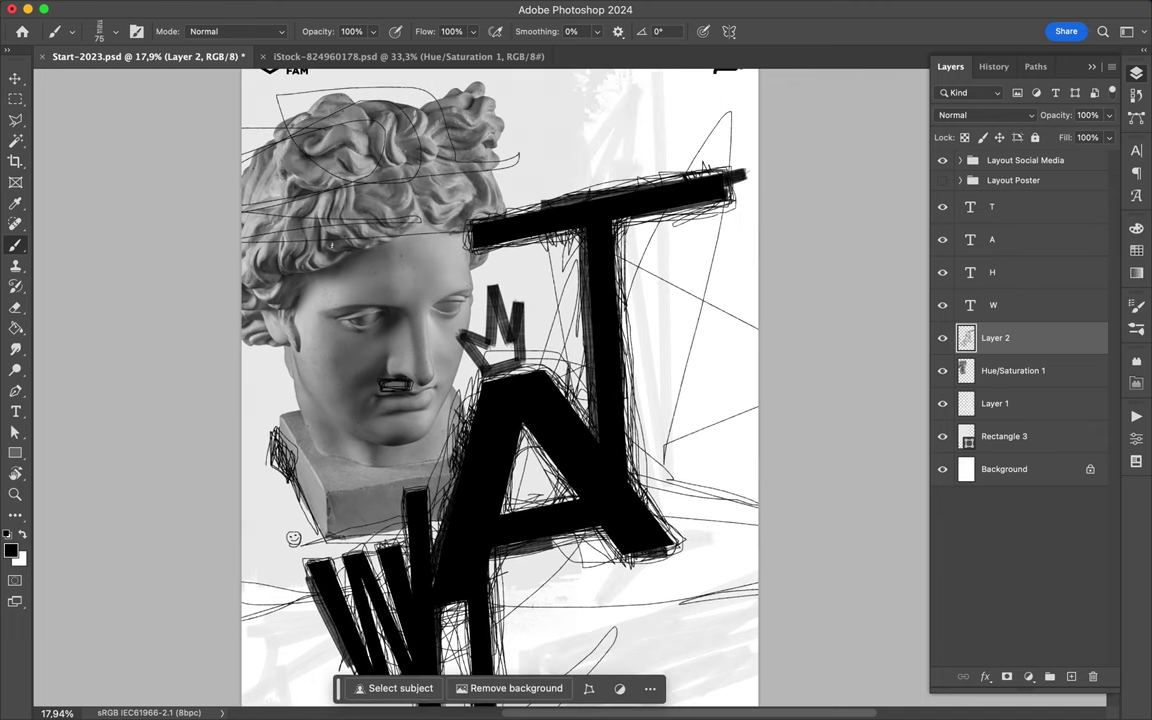
Step: Select the FrenchKiss_GouacheGrunge3 brush from the Brush Preset picker
click(100, 31)
scroll(135, 320, down, 5)
scroll(134, 327, down, 5)
scroll(121, 373, down, 2)
scroll(110, 420, down, 1)
click(80, 388)
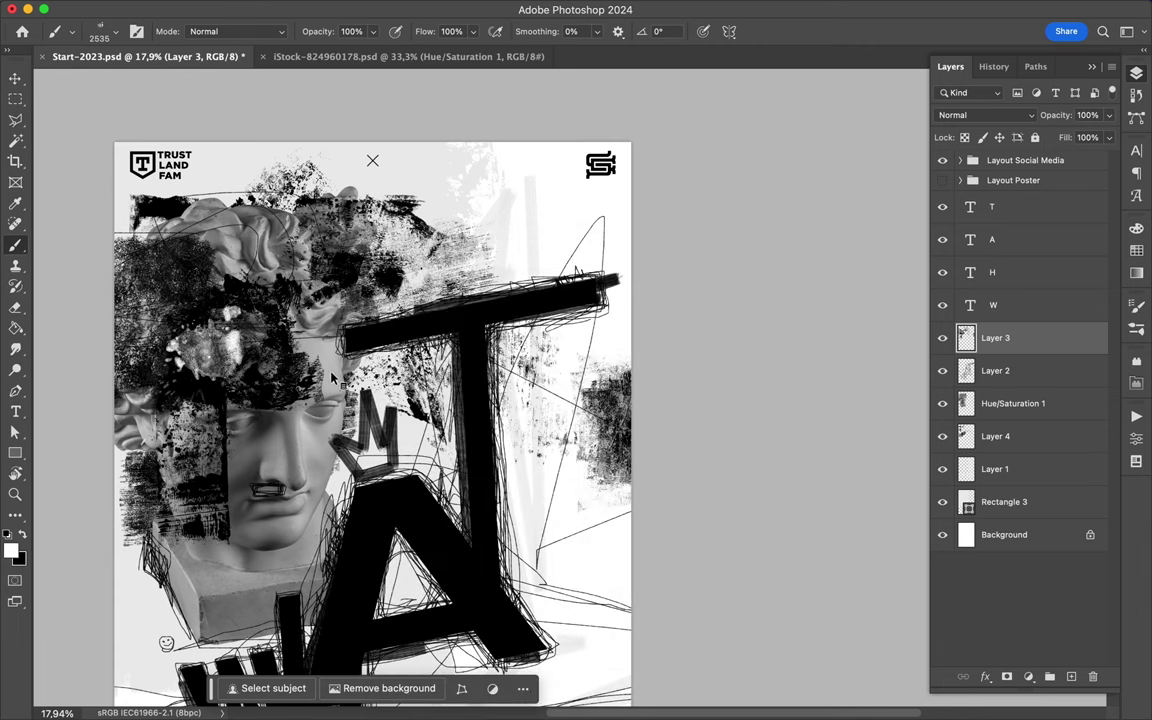
Step: Resize the brush and switch to a different splatter brush preset
right_click(432, 480)
key(Escape)
right_click(400, 470)
key(Escape)
right_click(500, 228)
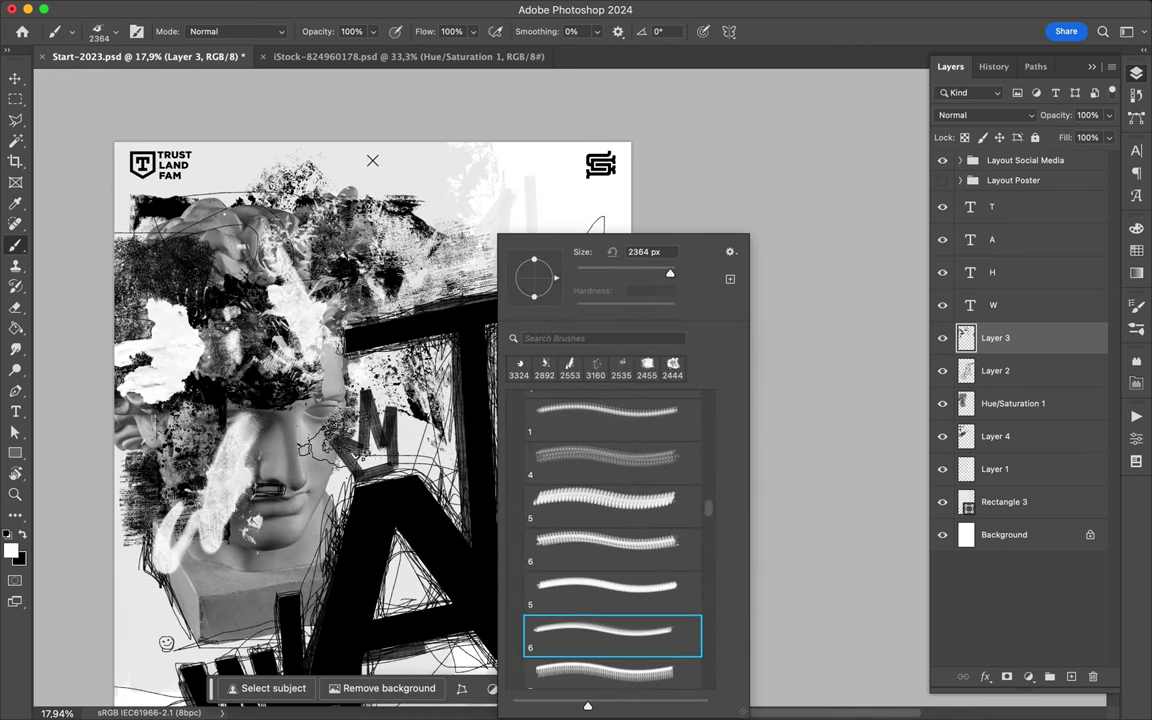
click(1136, 250)
Step: Pick green from Swatches and paint a green splash in the statue's hair
click(1099, 267)
click(1091, 607)
drag(200, 250, 260, 225)
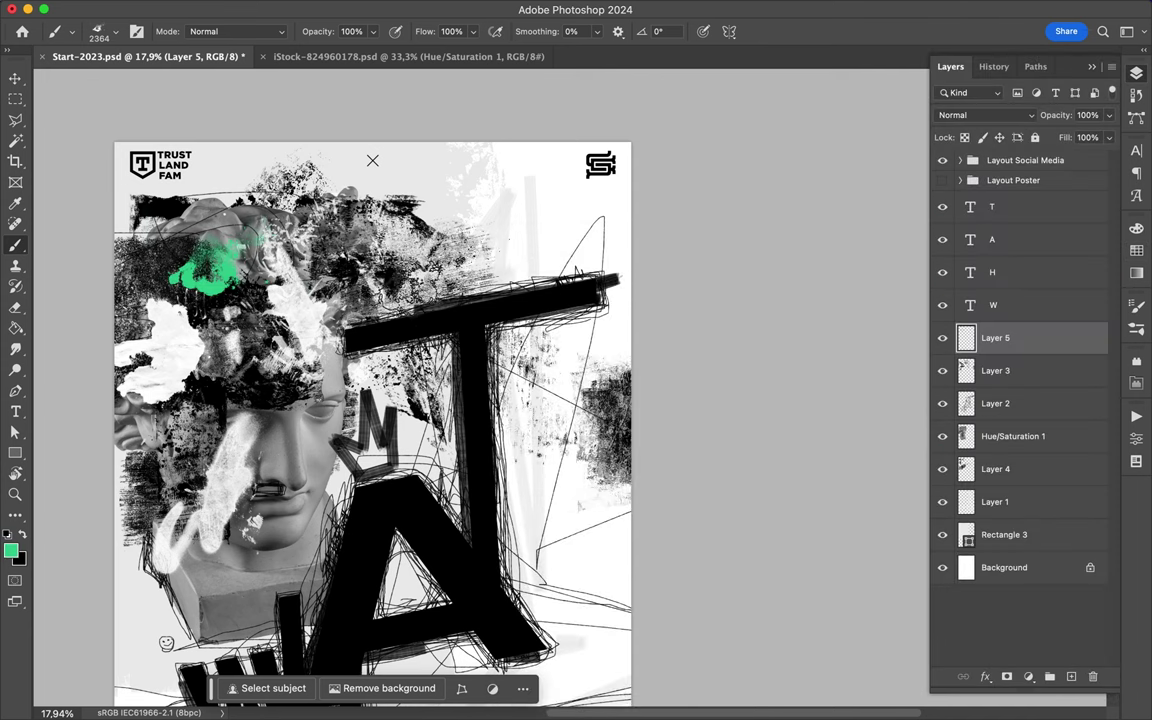
right_click(440, 232)
scroll(500, 330, down, 2)
Step: Add a new empty layer above Layer 1 and dab green right of the T's stem
key(ctrl+shift+alt+n)
click(995, 501)
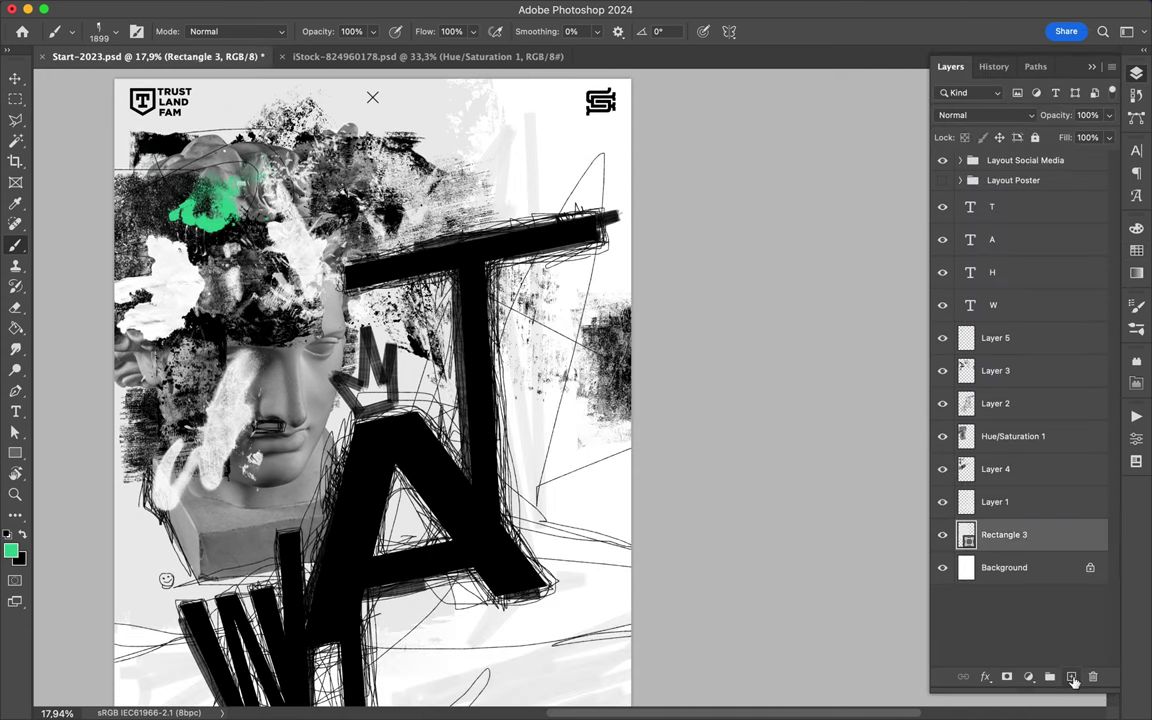
key(ctrl+shift+alt+n)
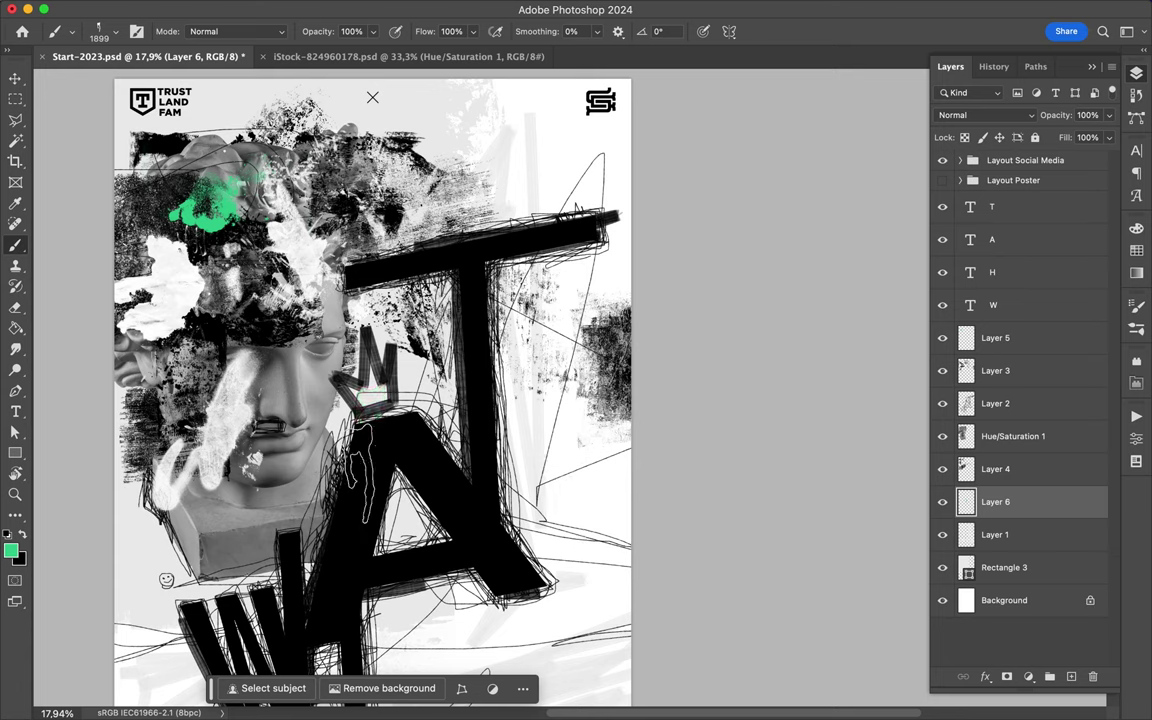
click(508, 395)
Step: Move Layer 5 to the top of the stack and paint a green drip stroke
right_click(558, 475)
key(Escape)
click(995, 337)
drag(1018, 337, 1000, 195)
drag(320, 455, 330, 560)
Step: Add a new layer, reset the paint colour to black, and pick a smaller brush preset
right_click(441, 497)
click(567, 592)
key(Escape)
key(ctrl+shift+alt+n)
right_click(330, 450)
click(440, 637)
key(Escape)
key(d)
Step: Enlarge the brush and switch to a spray brush preset
right_click(420, 232)
key(Escape)
right_click(400, 232)
key(Escape)
right_click(546, 236)
key(Escape)
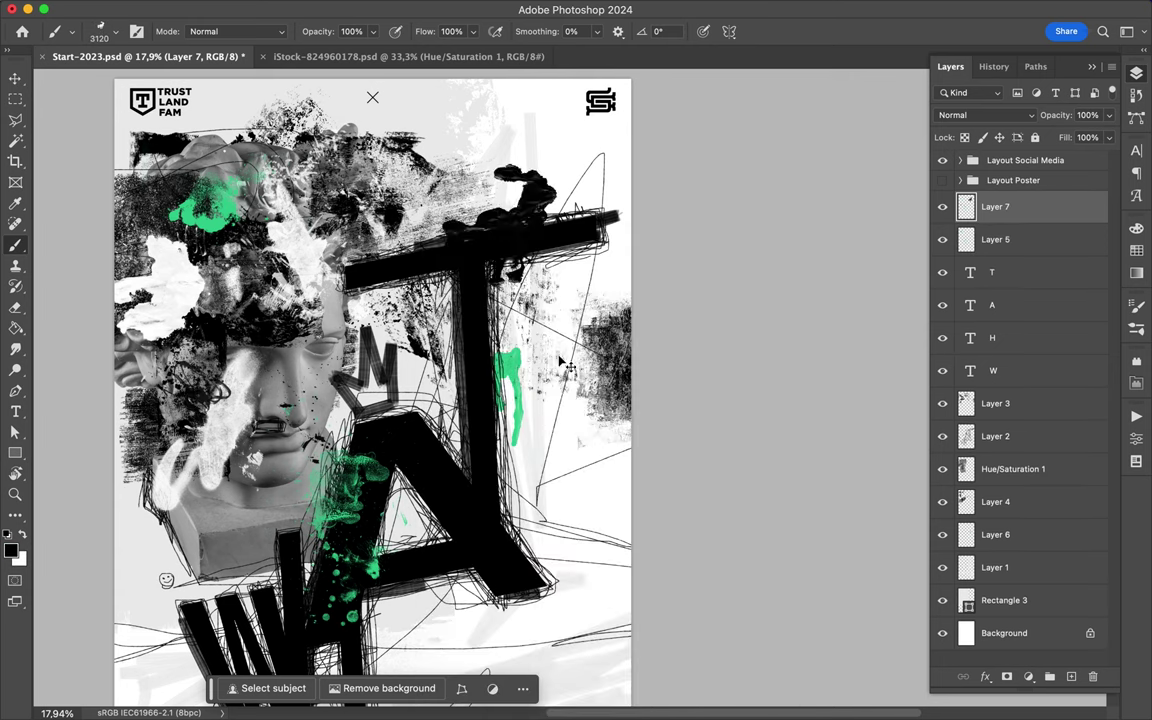
right_click(421, 236)
click(535, 680)
key(Escape)
Step: Choose another spray brush preset and swap the paint colour to white
right_click(442, 236)
click(553, 545)
key(Escape)
right_click(427, 236)
key(Escape)
scroll(372, 390, down, 3)
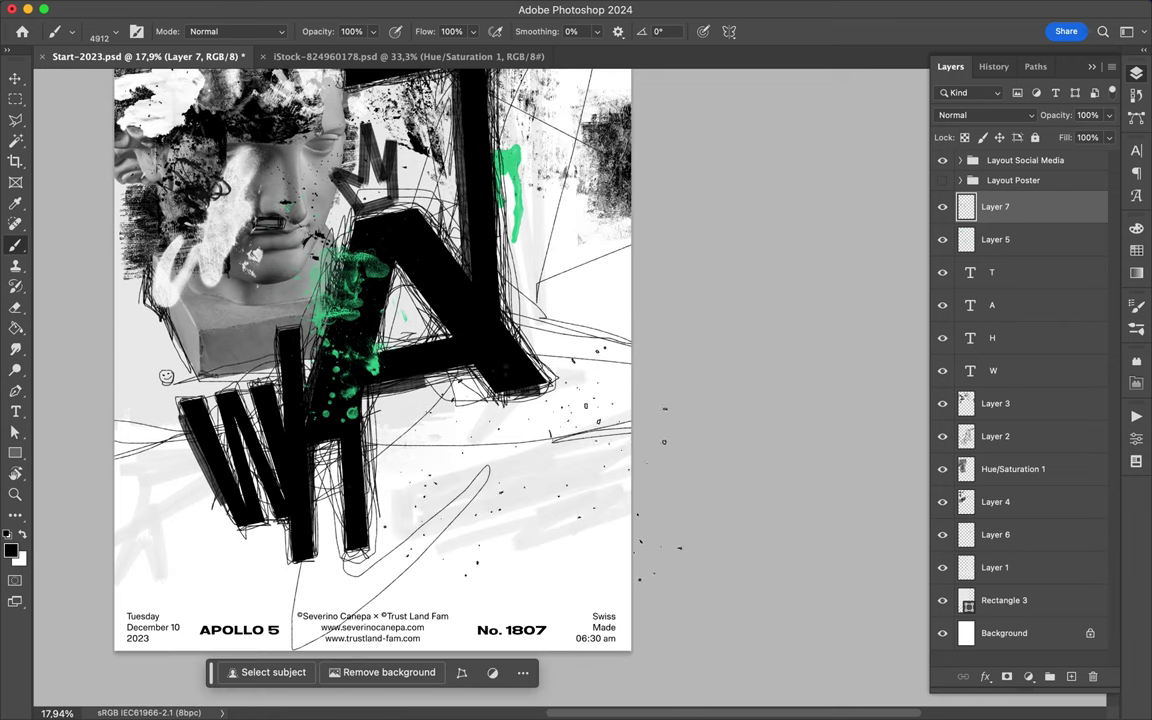
click(1136, 250)
key(F7)
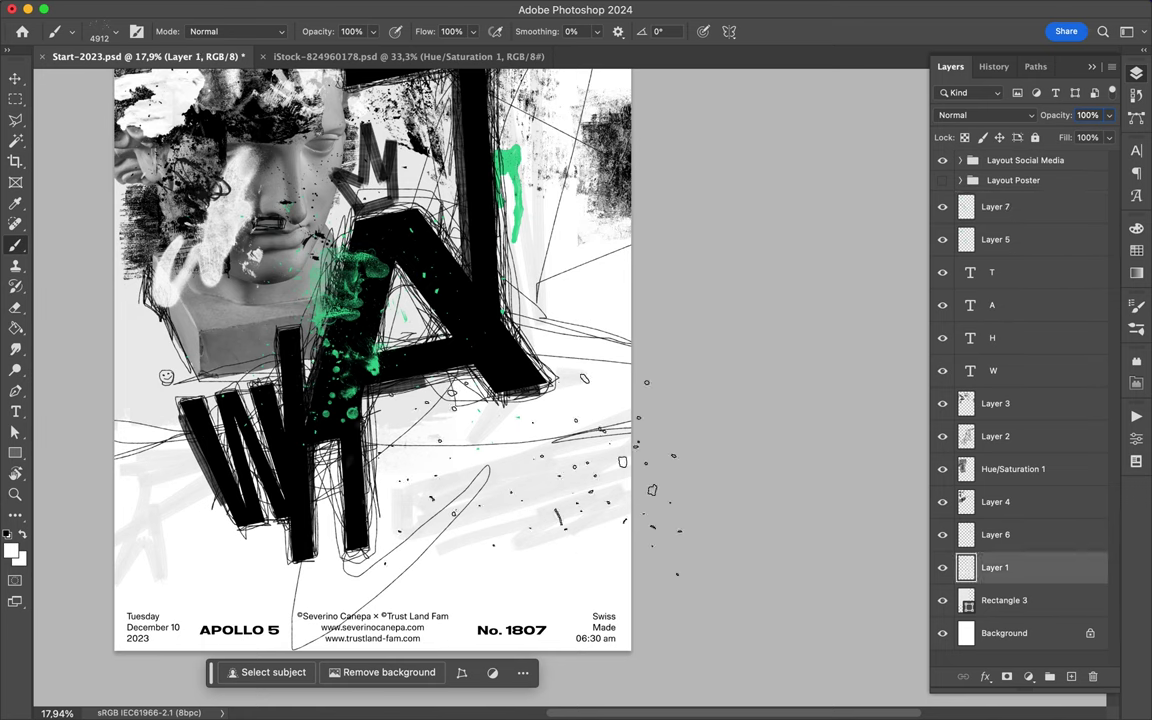
key(F7)
Step: Choose another brush preset and switch to the Move tool
right_click(456, 236)
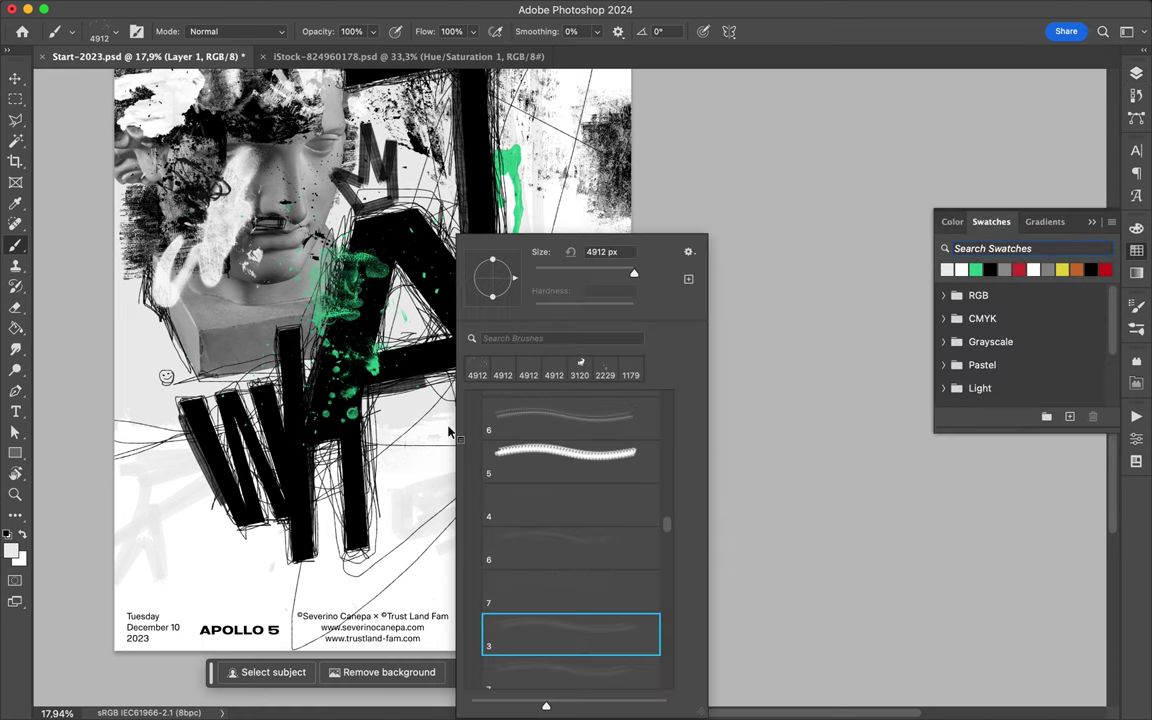
click(571, 587)
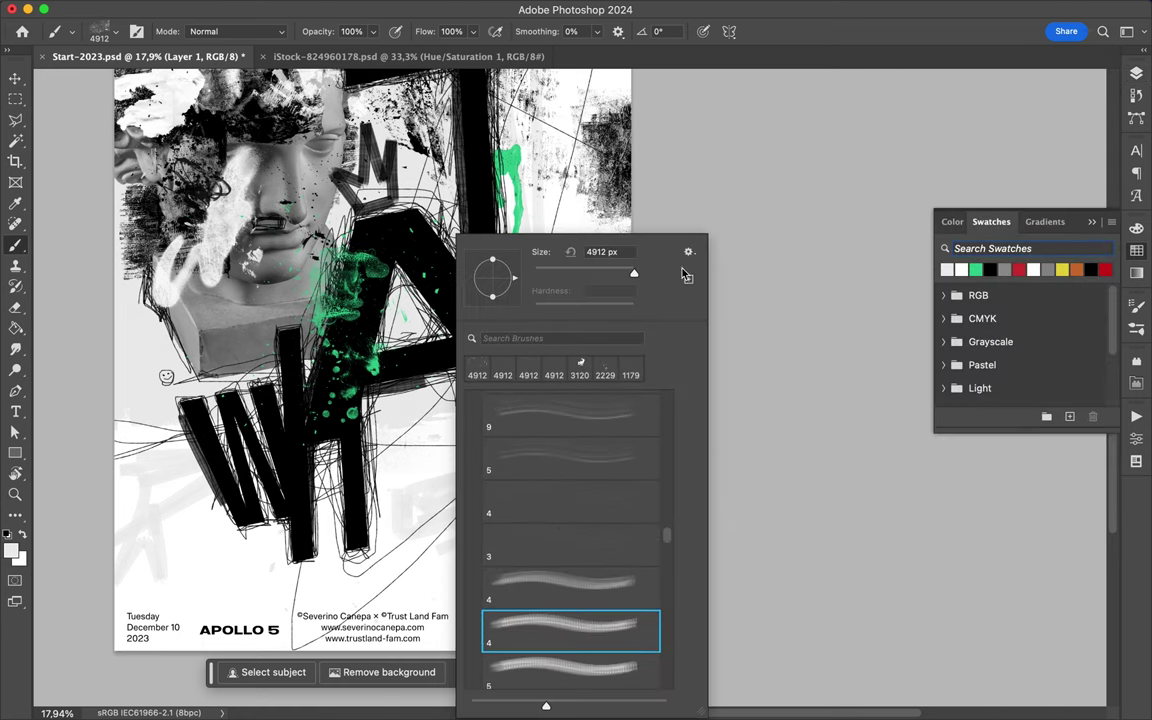
key(Escape)
key(v)
key(super+Tab)
Step: Place 2 - Tear paper on the poster and raise it above Hue/Saturation 1
key(Right)
key(Down)
key(Down)
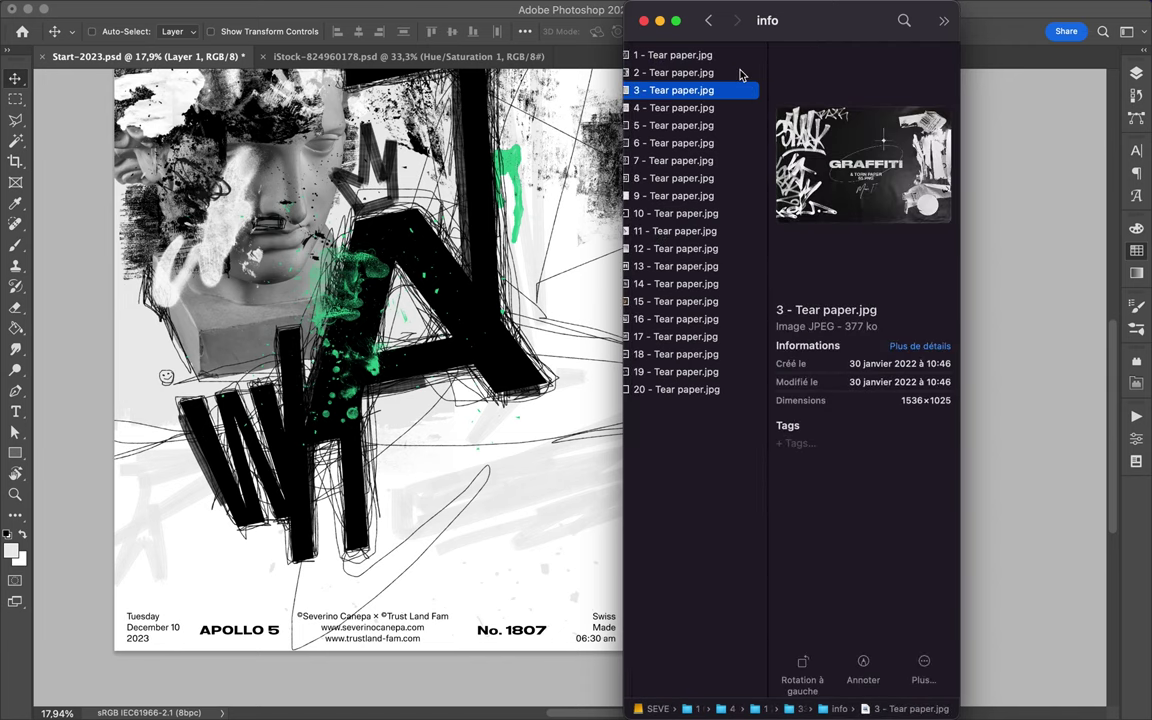
key(Left)
key(Down)
key(Right)
key(Down)
key(super+Tab)
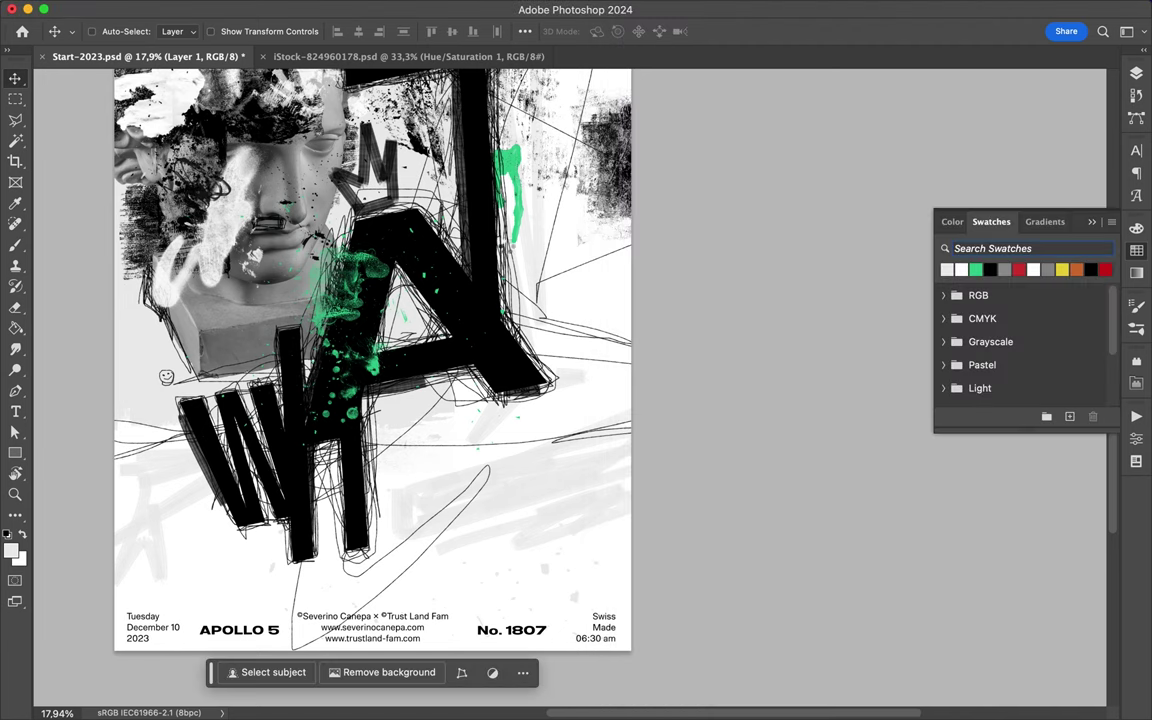
key(Return)
key(F7)
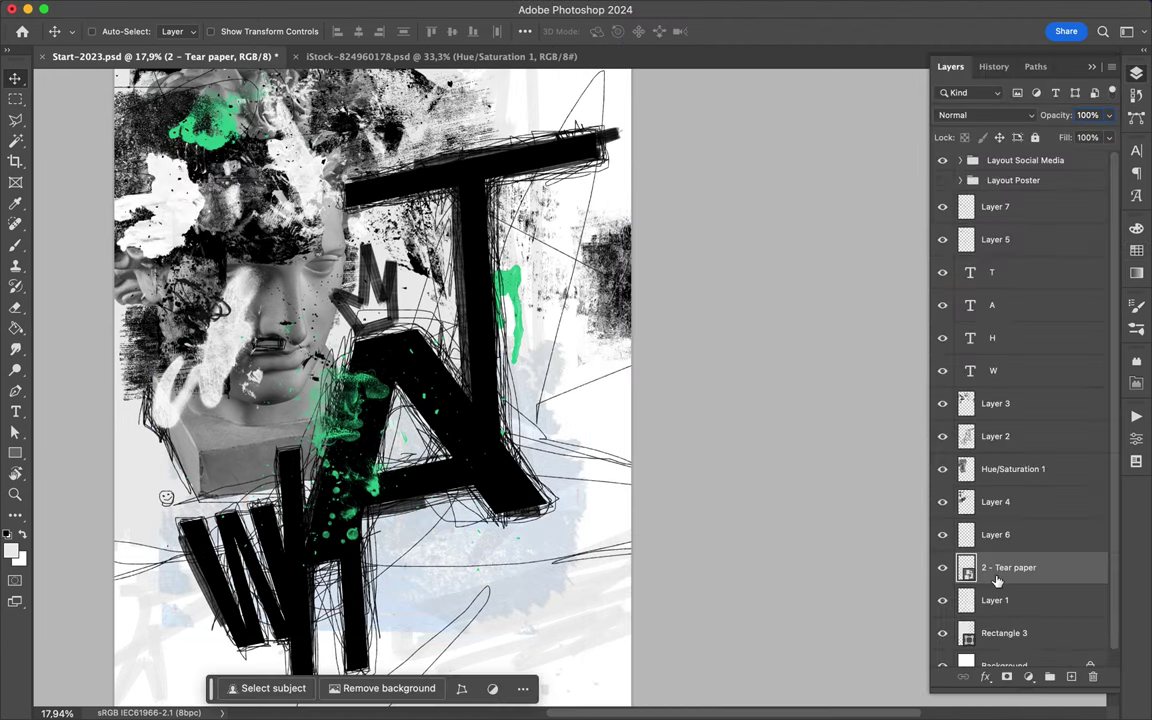
drag(530, 562, 505, 420)
Step: Place 3 - Tear paper, keep it below Layer 2, and position it on the poster
scroll(505, 415, down, 1)
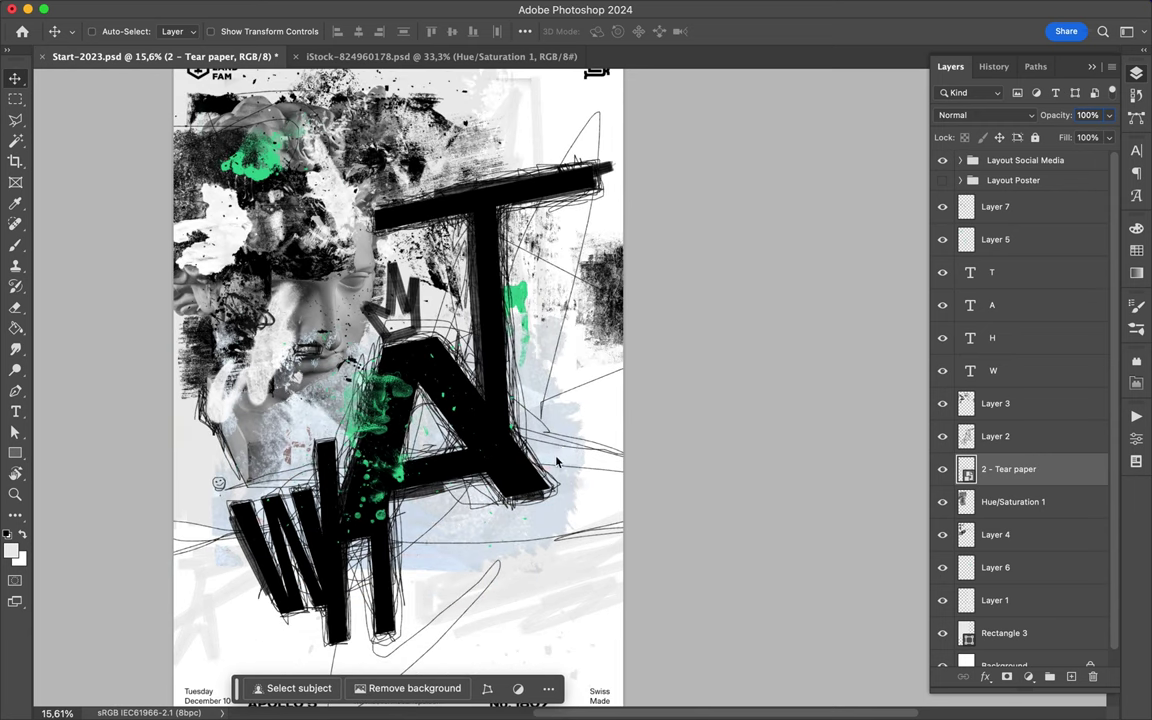
key(super+Tab)
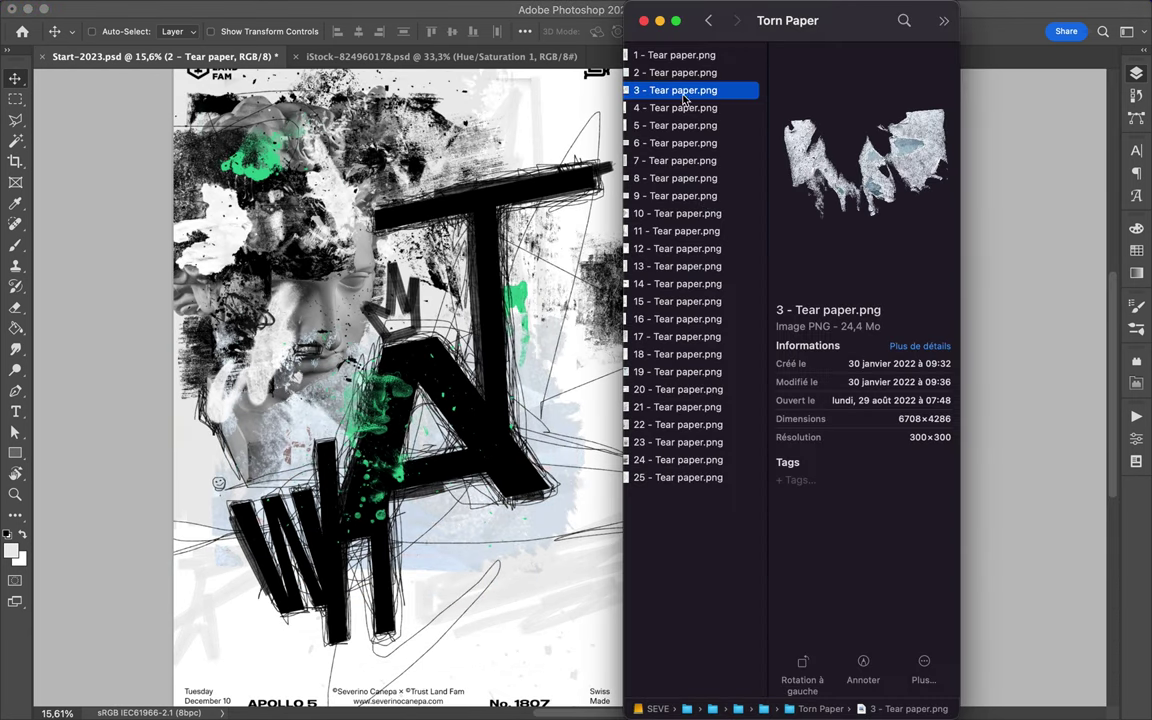
key(super+Tab)
mouse_move(985, 445)
mouse_down()
mouse_move(988, 468)
mouse_move(1016, 257)
mouse_up()
key(Return)
drag(561, 378, 505, 323)
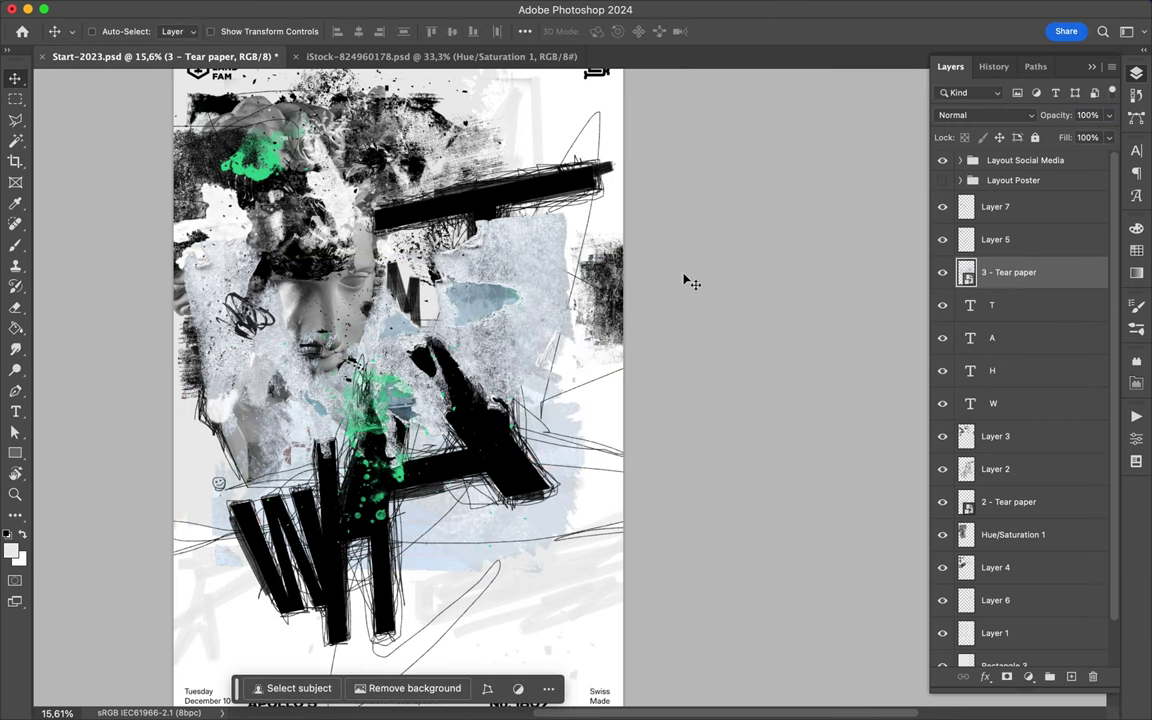
key(super+z)
key(super+z)
key(super+0)
mouse_move(493, 253)
mouse_down()
mouse_move(543, 283)
mouse_move(487, 248)
mouse_up()
key(super+Tab)
key(Up)
key(Up)
key(Up)
Step: Place 26 - handwriting on the poster and move its layer beneath the letters
click(851, 493)
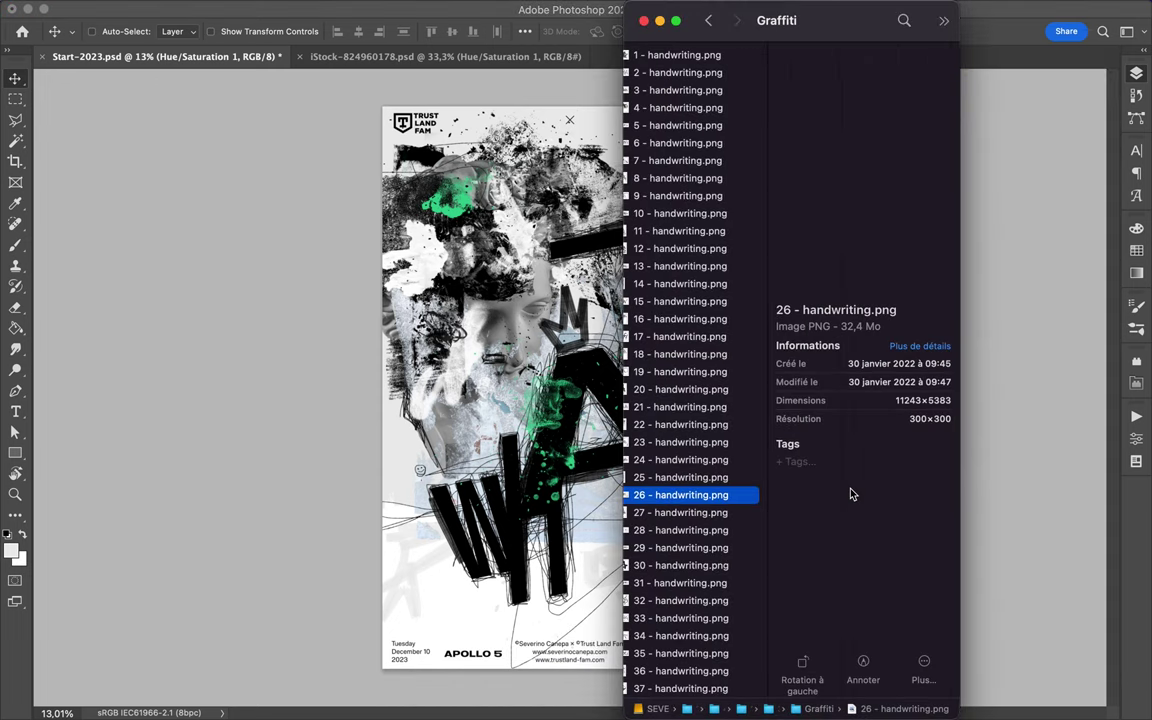
drag(694, 483, 565, 386)
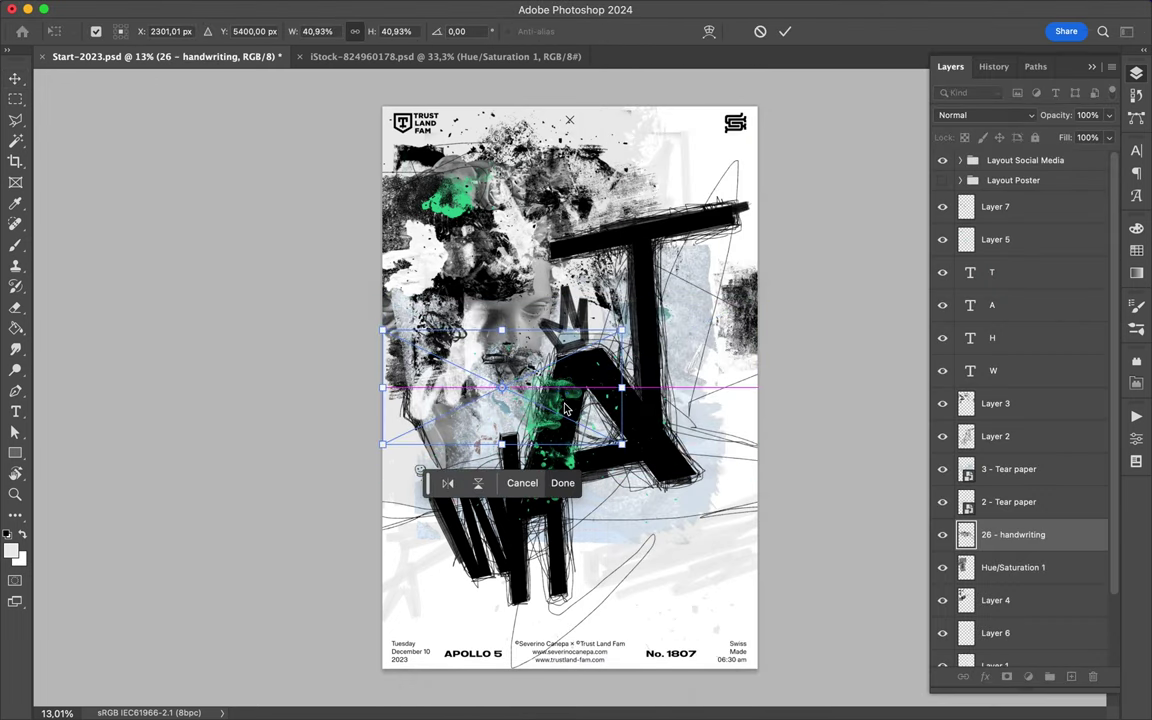
mouse_move(1040, 548)
mouse_down()
mouse_move(1015, 224)
mouse_move(1017, 445)
mouse_up()
Step: Place 27 - handwriting on the poster beside the T and commit it
key(super+Tab)
click(663, 510)
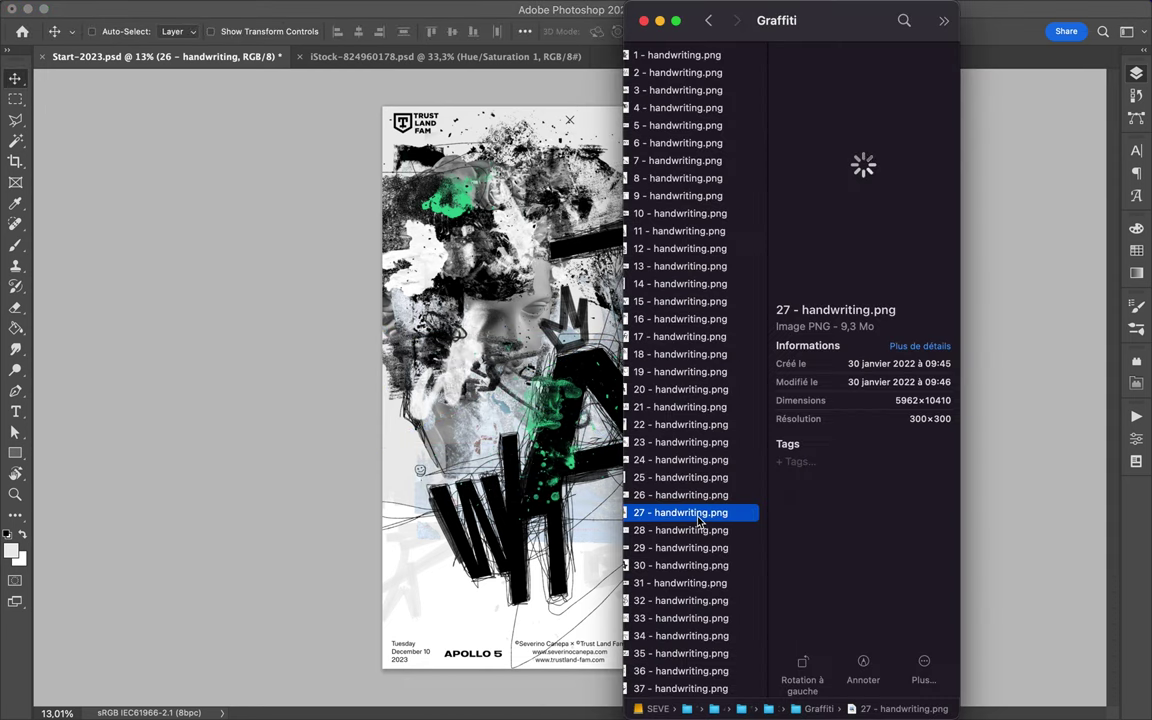
mouse_move(663, 511)
mouse_down()
mouse_move(630, 400)
mouse_move(700, 410)
mouse_up()
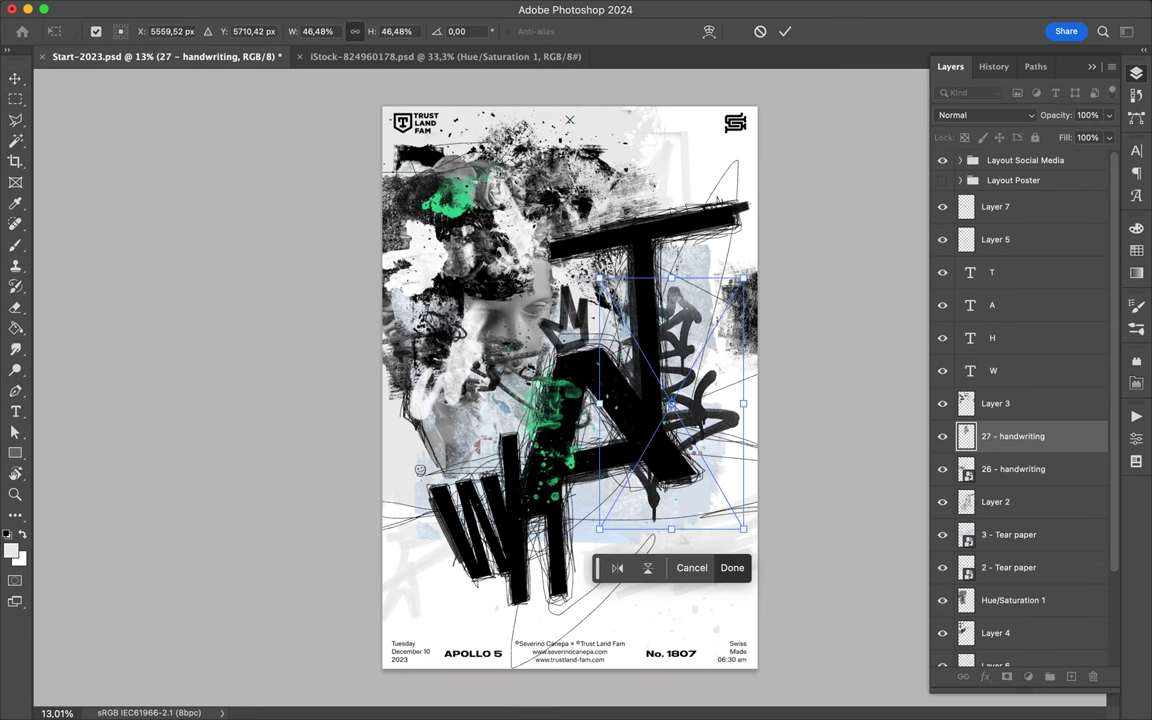
key(Return)
scroll(570, 530, up, 2)
key(b)
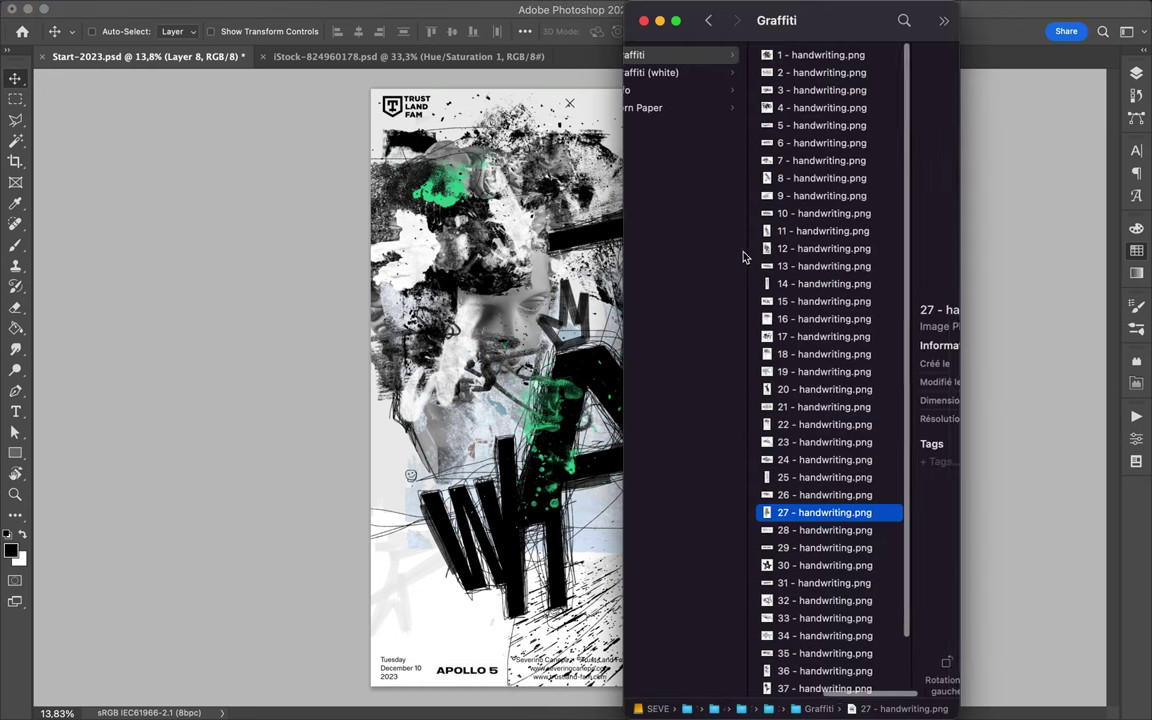
Step: Place 20 - Tear paper on the poster and commit its position
click(688, 372)
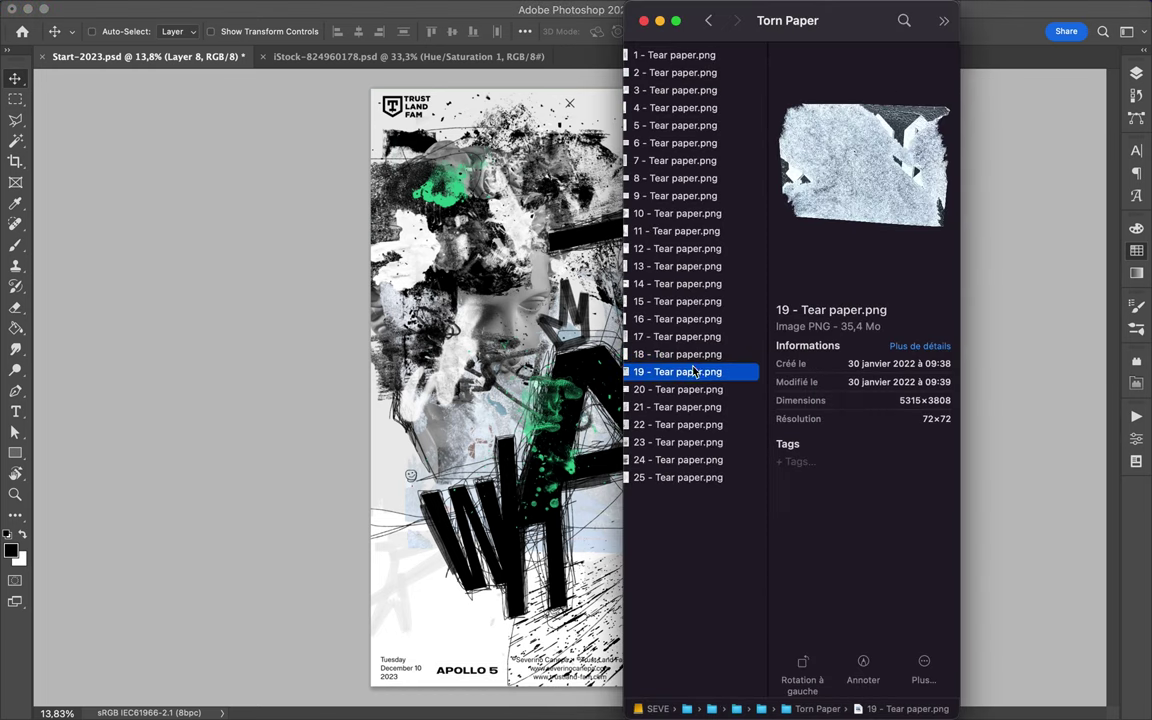
click(692, 390)
drag(692, 390, 560, 400)
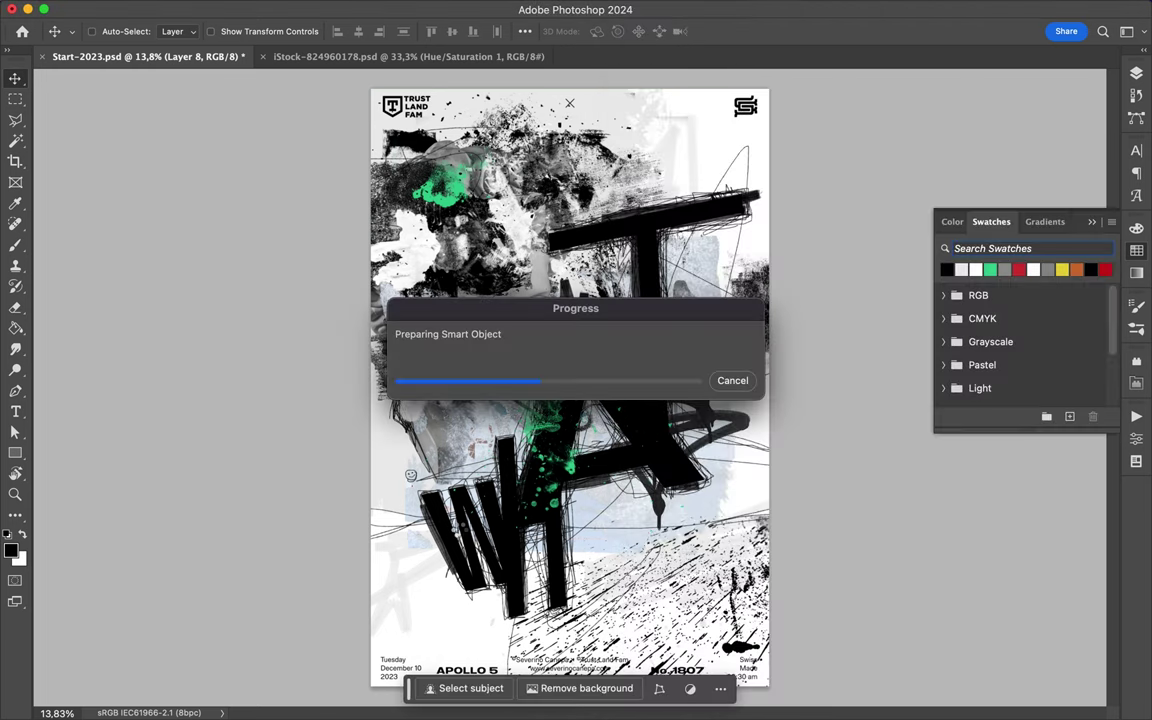
drag(500, 560, 486, 604)
key(Return)
Step: Add a new layer above Layer 7 with a thin scribble brush and green paint
key(b)
key(F7)
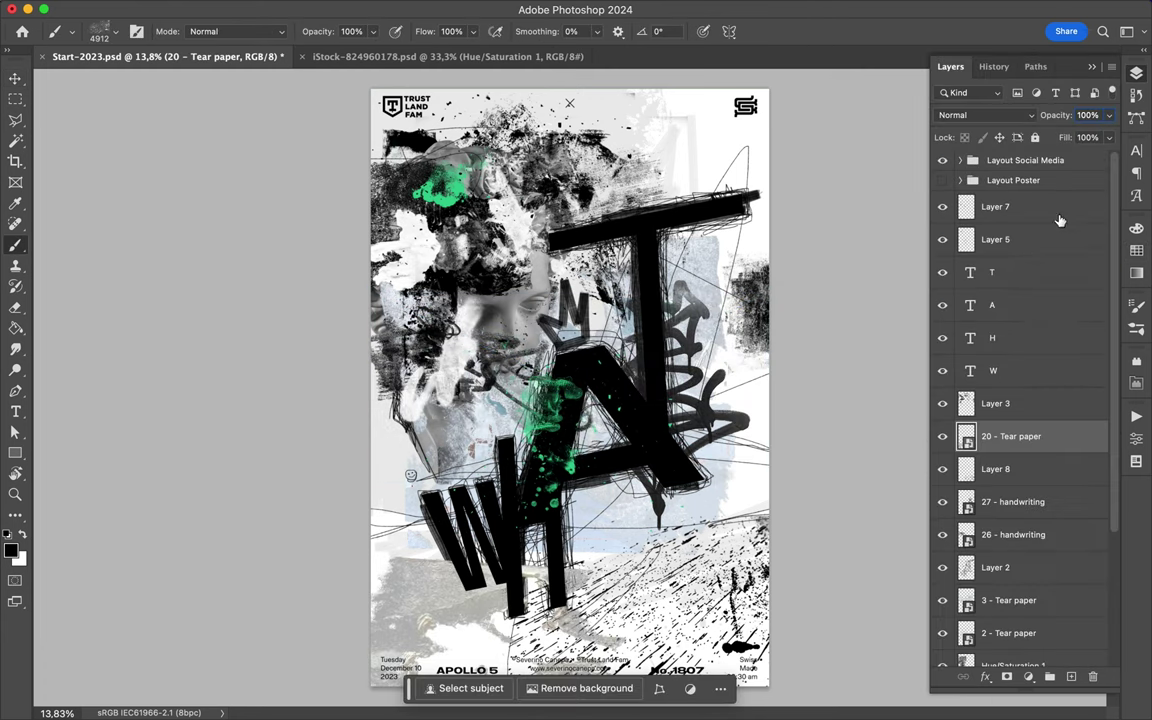
click(995, 239)
key(ctrl+shift+alt+n)
click(105, 31)
scroll(155, 277, down, 5)
scroll(134, 420, down, 5)
scroll(134, 450, down, 2)
double_click(134, 400)
key(F7)
click(990, 268)
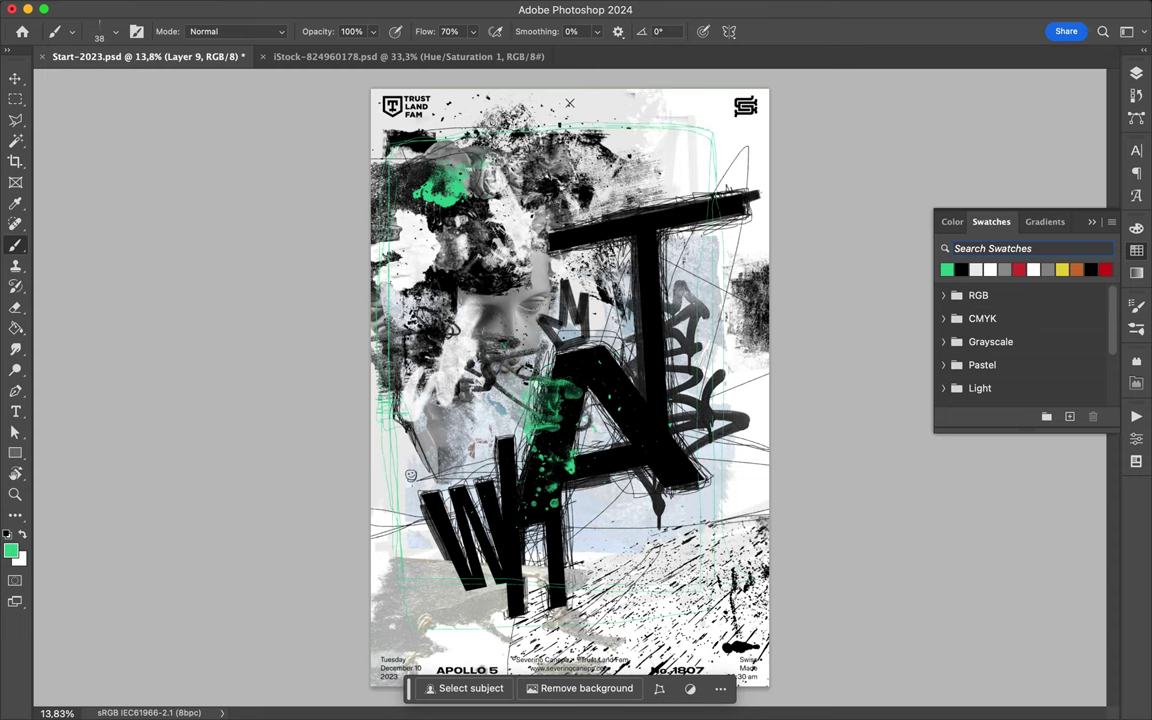
Step: Trace the A's left edge, inner triangle and right leg with green brush strokes
scroll(568, 388, up, 5)
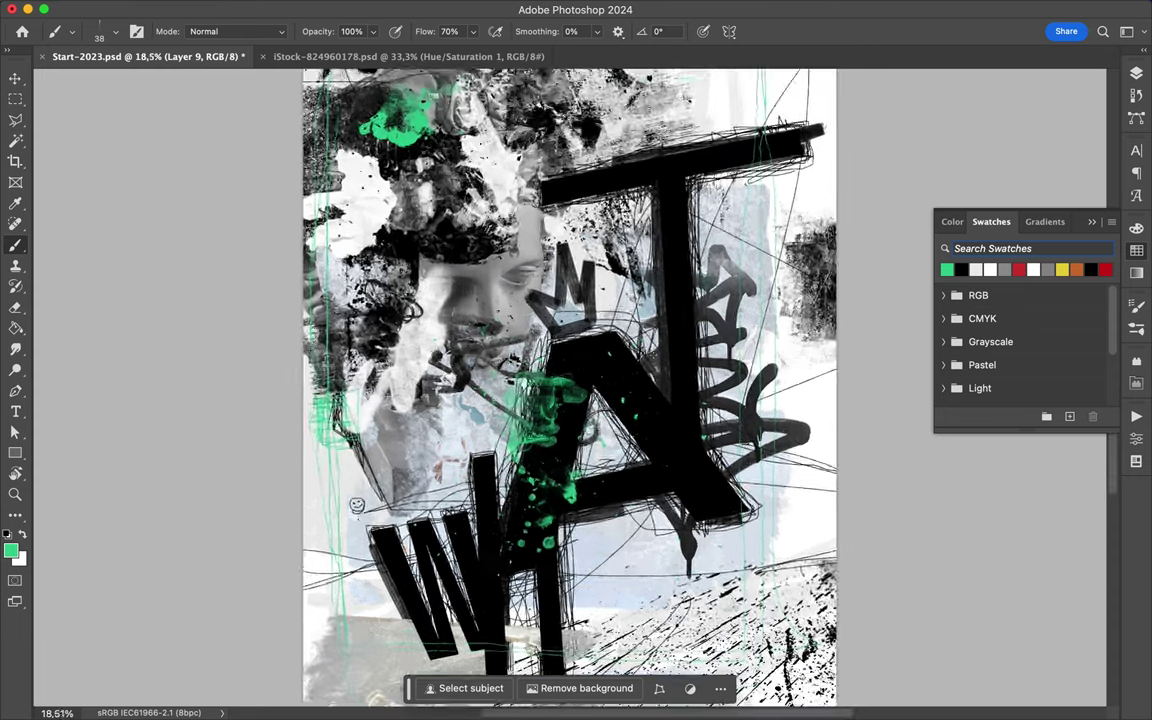
drag(550, 520, 548, 640)
drag(504, 512, 471, 638)
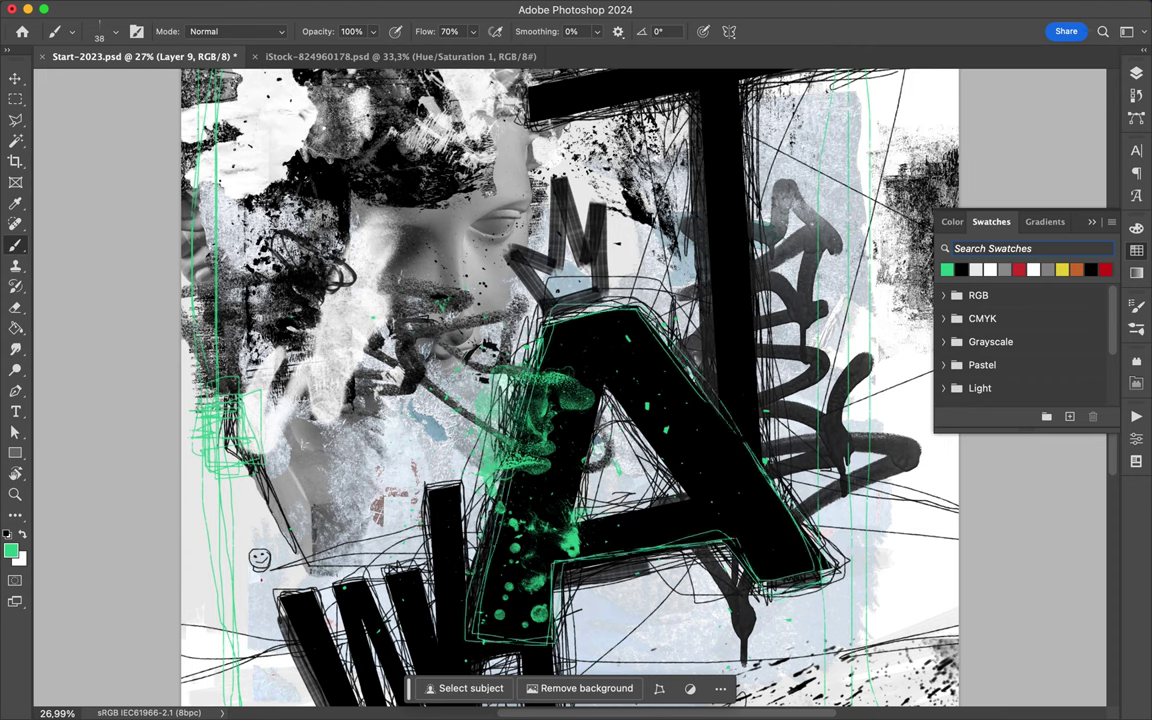
drag(602, 375, 698, 505)
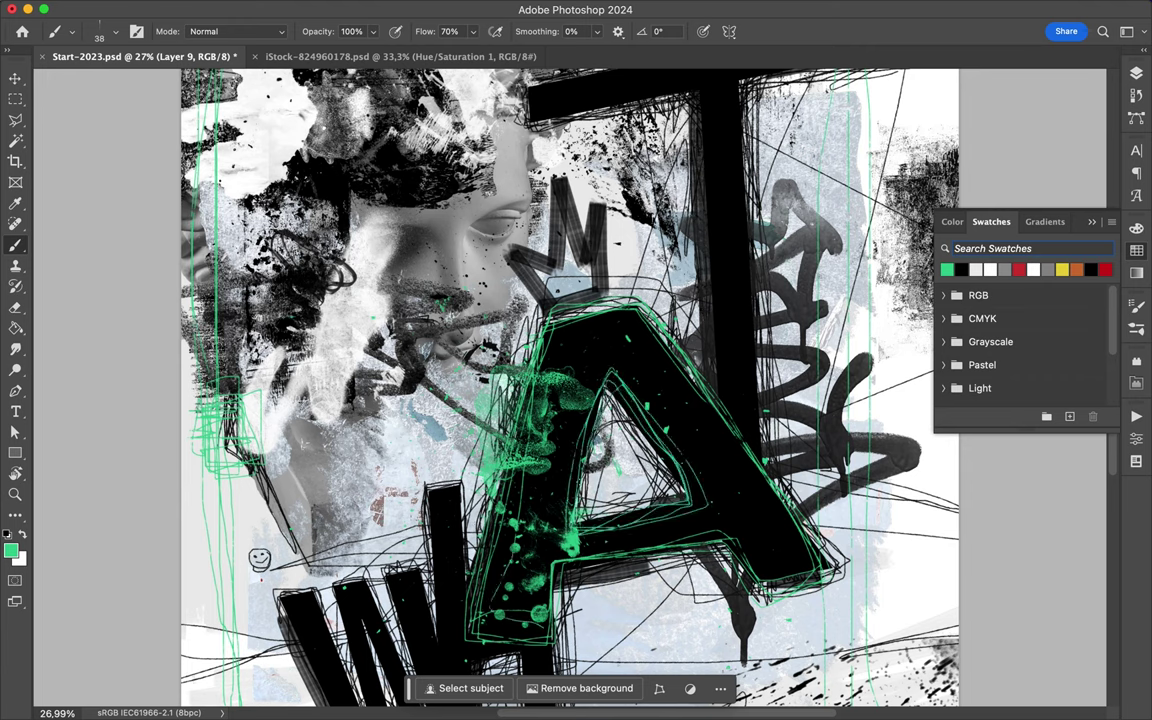
drag(724, 438, 816, 556)
scroll(560, 390, up, 3)
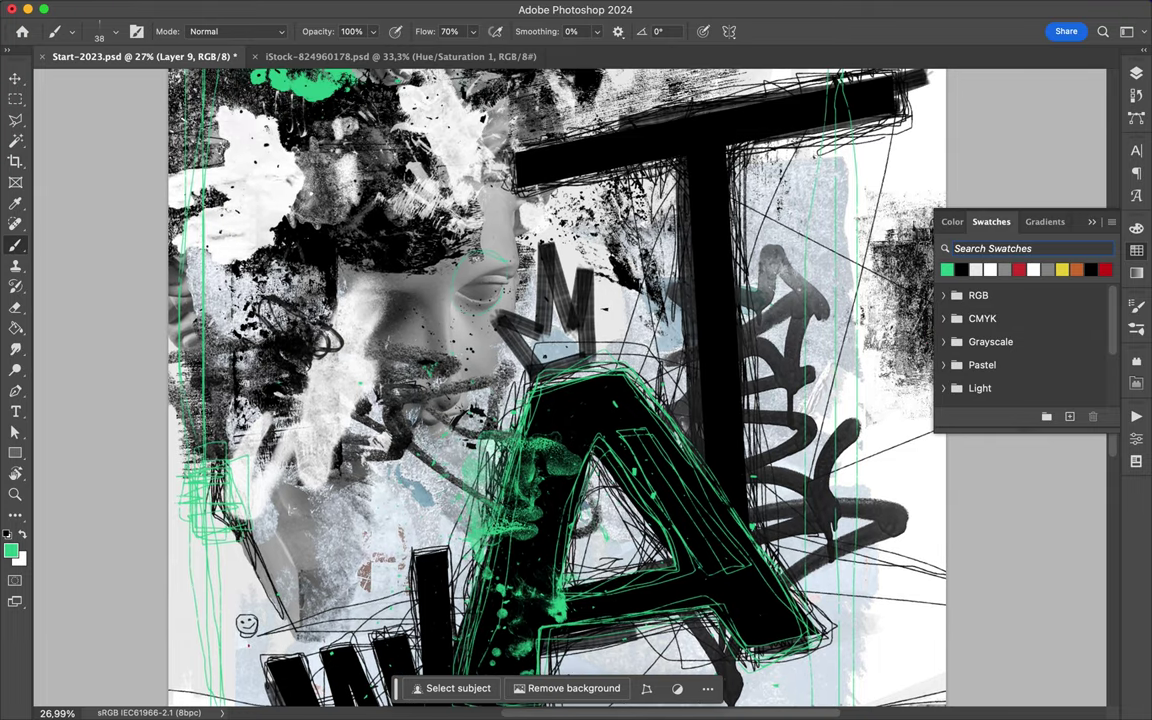
Step: Switch to white and draw scribbles on the A, a spiral and a rectangle outline over the face
key(x)
mouse_move(676, 283)
mouse_down()
mouse_move(700, 286)
mouse_move(706, 400)
mouse_move(745, 440)
mouse_move(785, 545)
mouse_up()
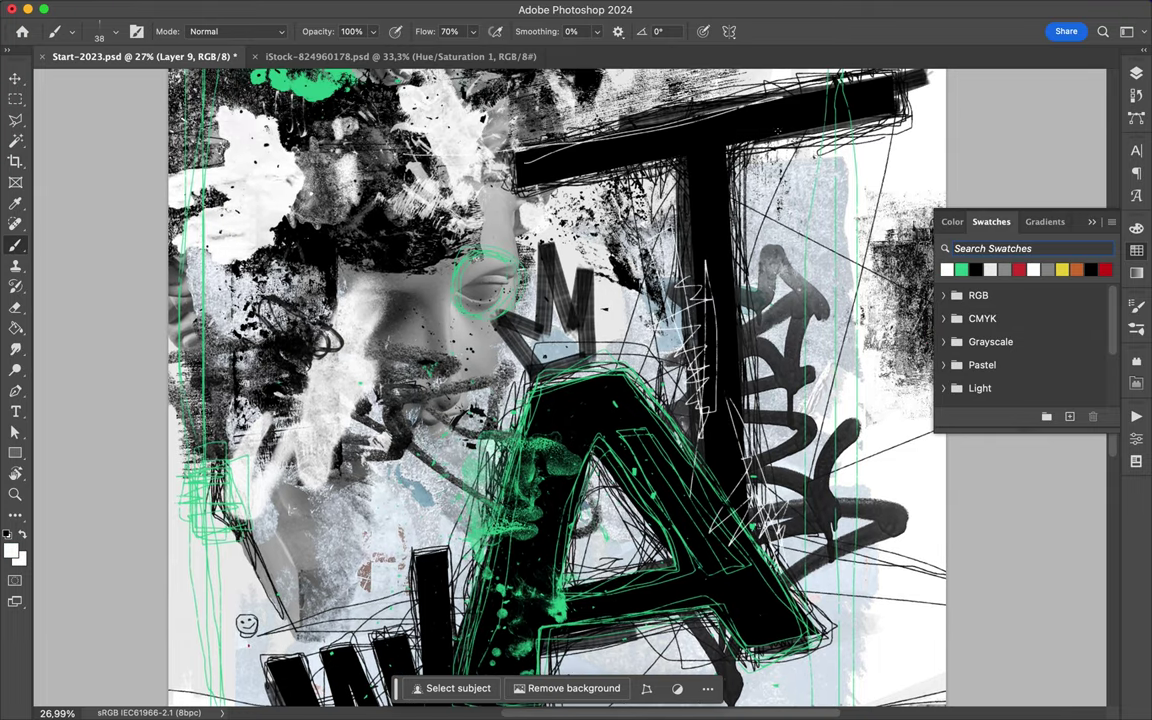
scroll(736, 114, down, 6)
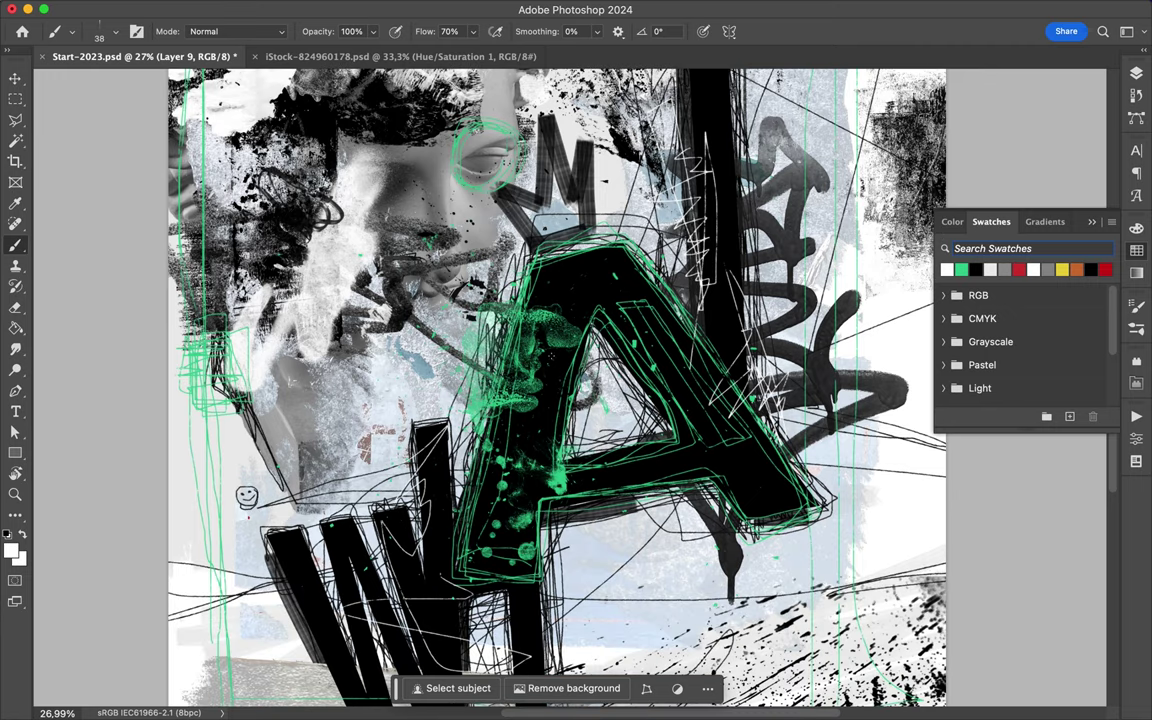
drag(550, 465, 507, 535)
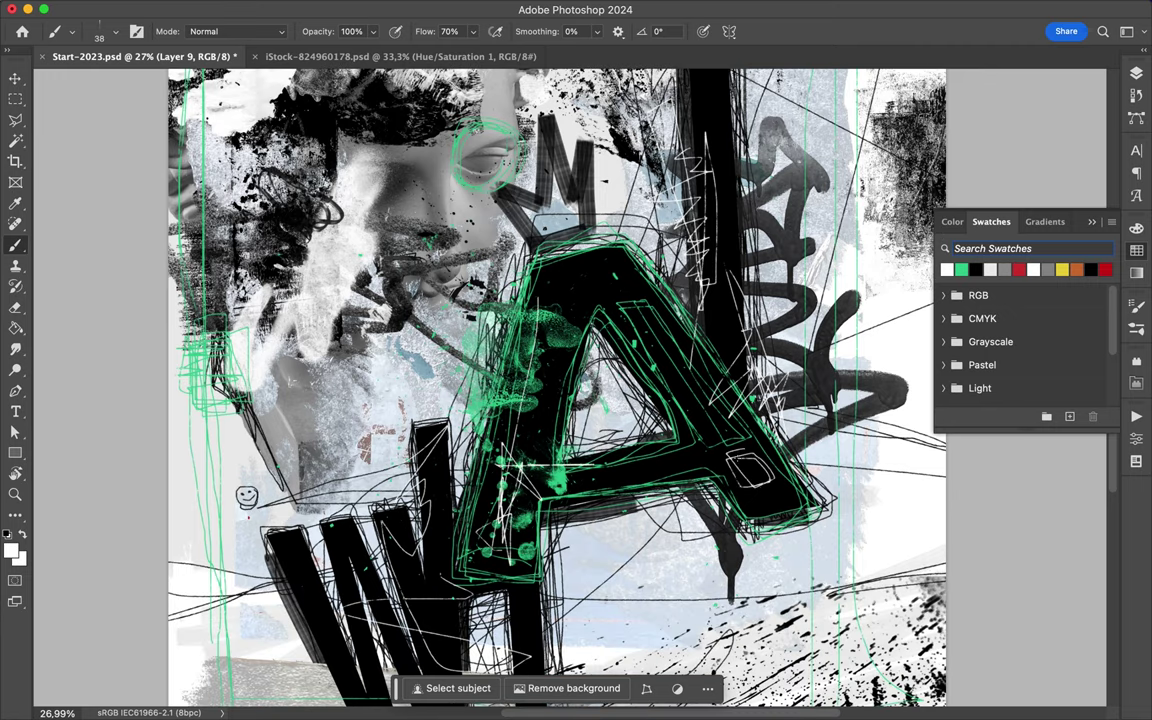
scroll(560, 380, up, 4)
drag(520, 320, 572, 362)
drag(378, 234, 420, 370)
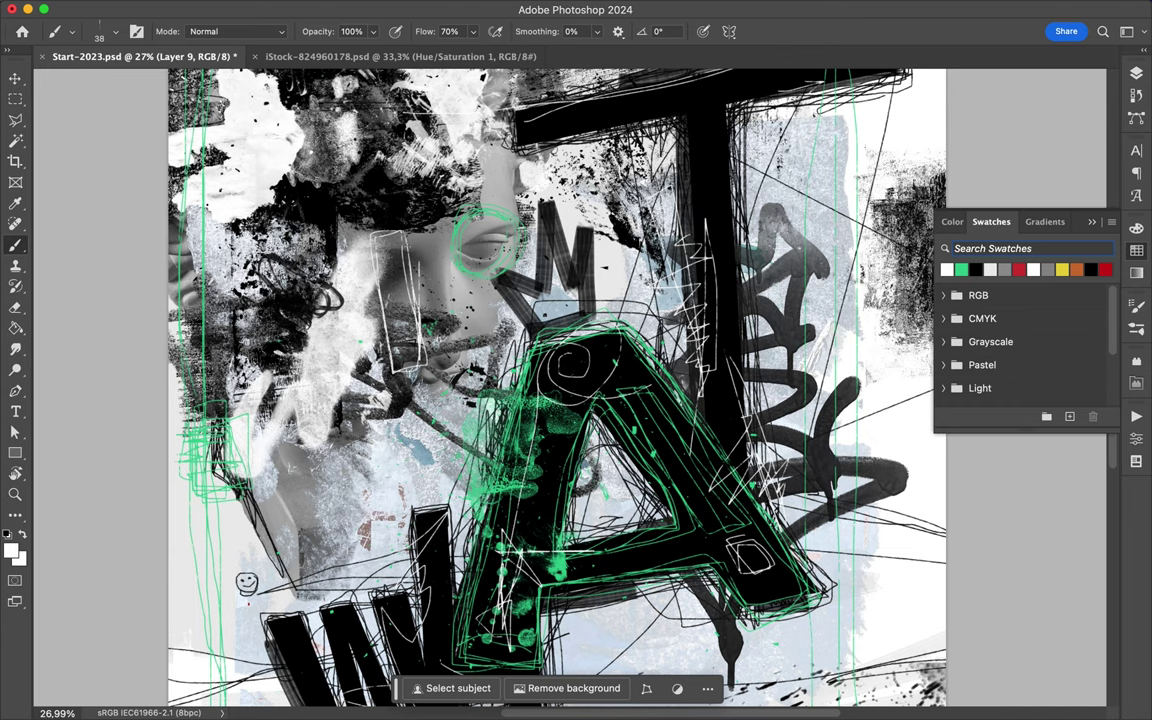
scroll(535, 385, up, 8)
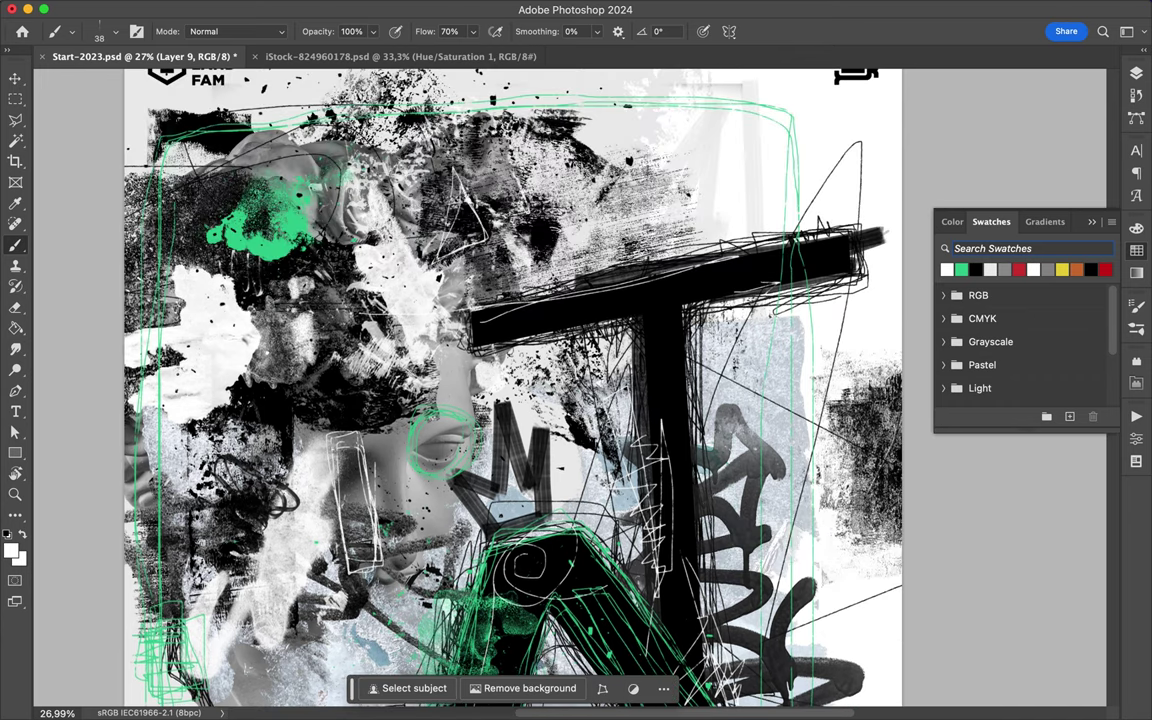
scroll(560, 380, down, 9)
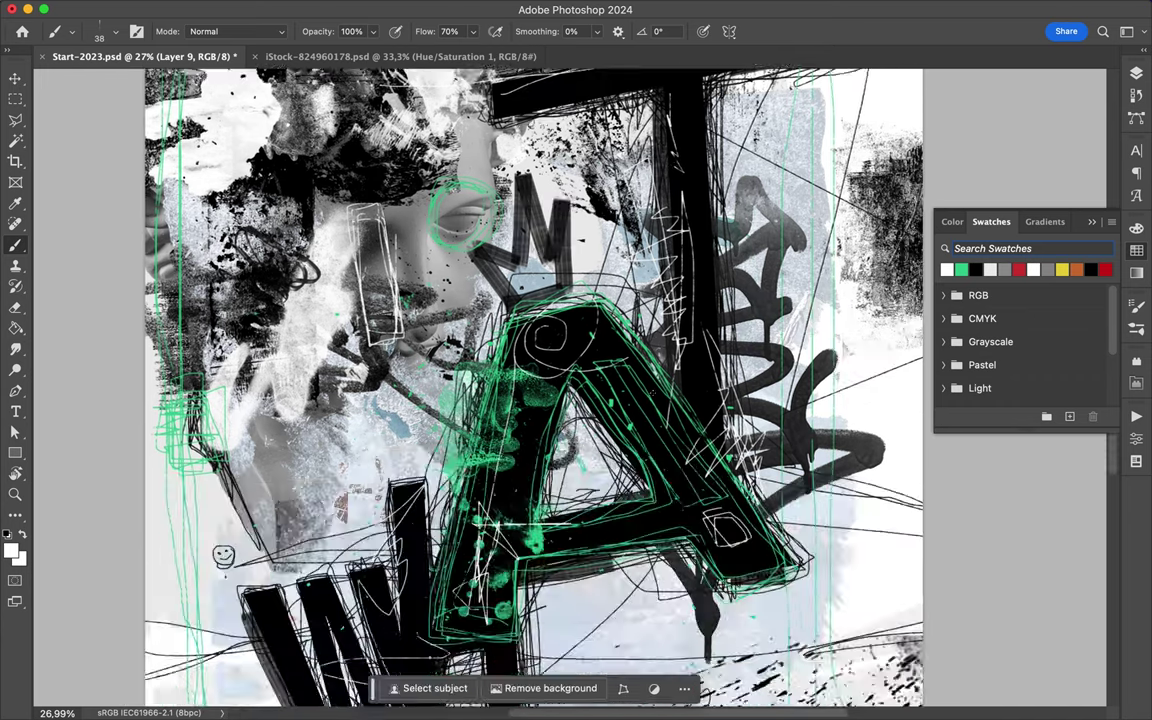
Step: Fit the whole poster in view and add a new layer for the spray
key(ctrl+0)
key(F7)
click(1072, 678)
click(105, 31)
Step: Pick a large Spray Paint II brush and stamp a big green spray mark on the poster
scroll(110, 320, down, 5)
scroll(110, 330, down, 3)
scroll(40, 370, down, 2)
click(30, 369)
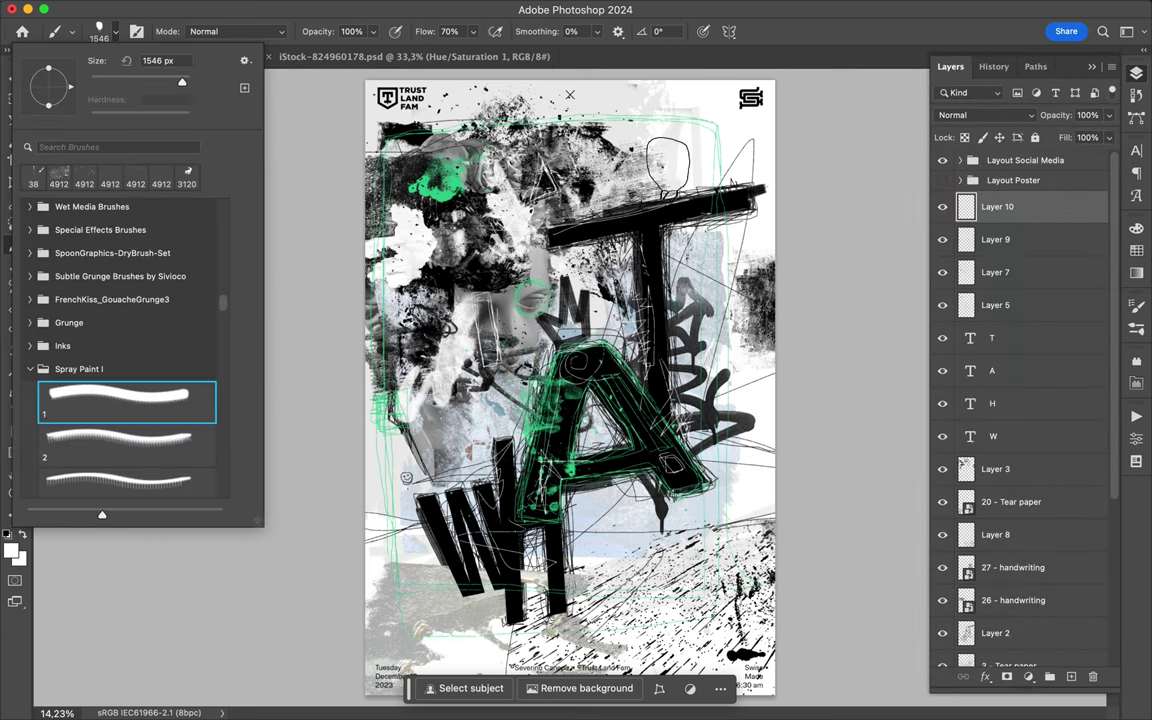
double_click(120, 398)
right_click(700, 160)
scroll(773, 483, down, 5)
click(720, 440)
click(848, 470)
key(F7)
click(598, 322)
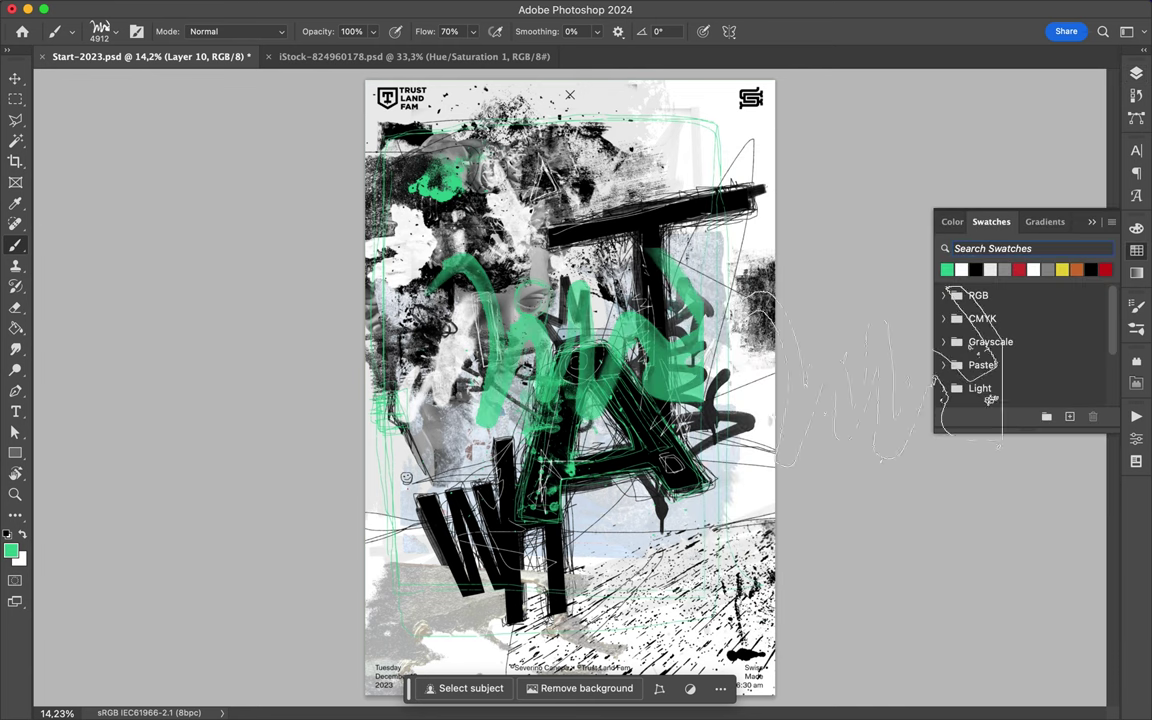
Step: Move the spray layer below '20 - Tear paper', rotate it 47.6°, and save the poster
key(v)
key(F7)
drag(1000, 206, 1026, 640)
key(ctrl+t)
mouse_move(735, 270)
mouse_down()
mouse_move(746, 360)
mouse_move(645, 365)
mouse_up()
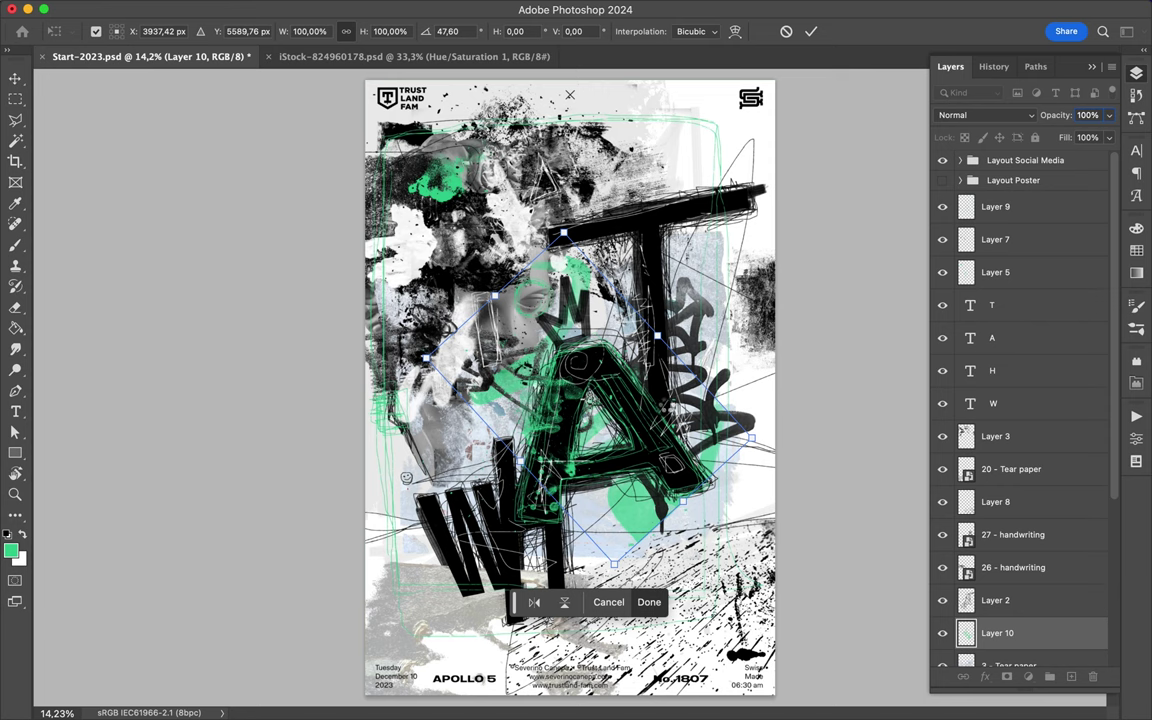
click(811, 31)
key(ctrl+s)
click(845, 14)
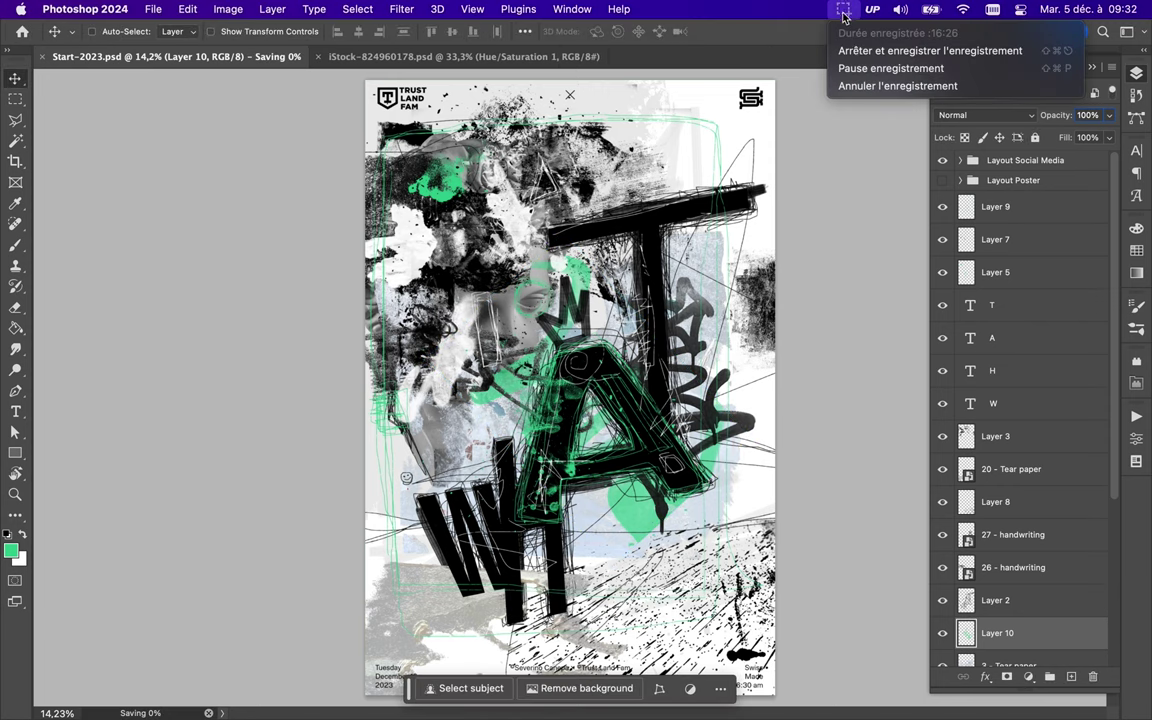